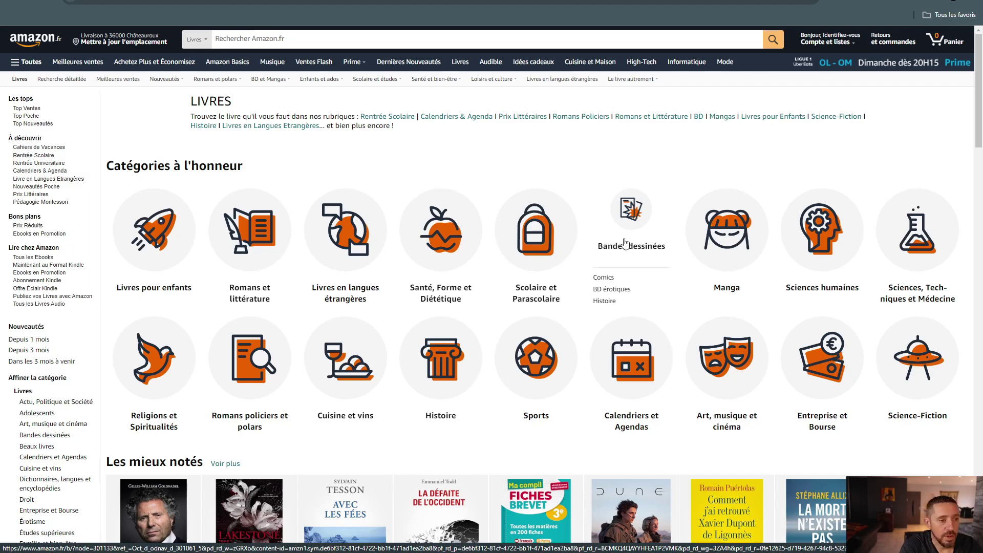
# - Examine the Amazon.fr search results for "livre mandala", comparing the books' covers, prices, reviews and sales ranks
pyautogui.moveTo(714, 270)
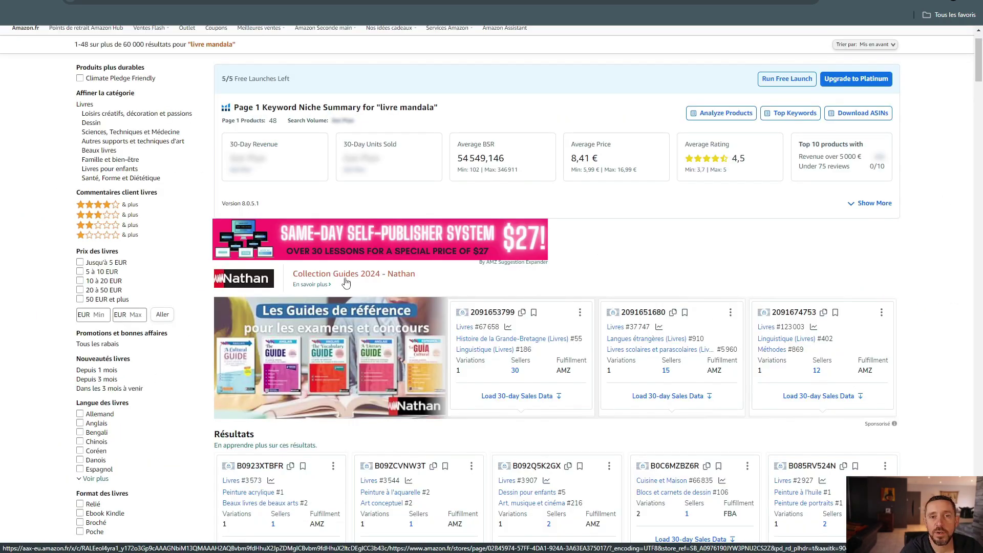
pyautogui.scroll(-5, 257, 206)
pyautogui.scroll(-5, 447, 354)
pyautogui.scroll(8, 447, 354)
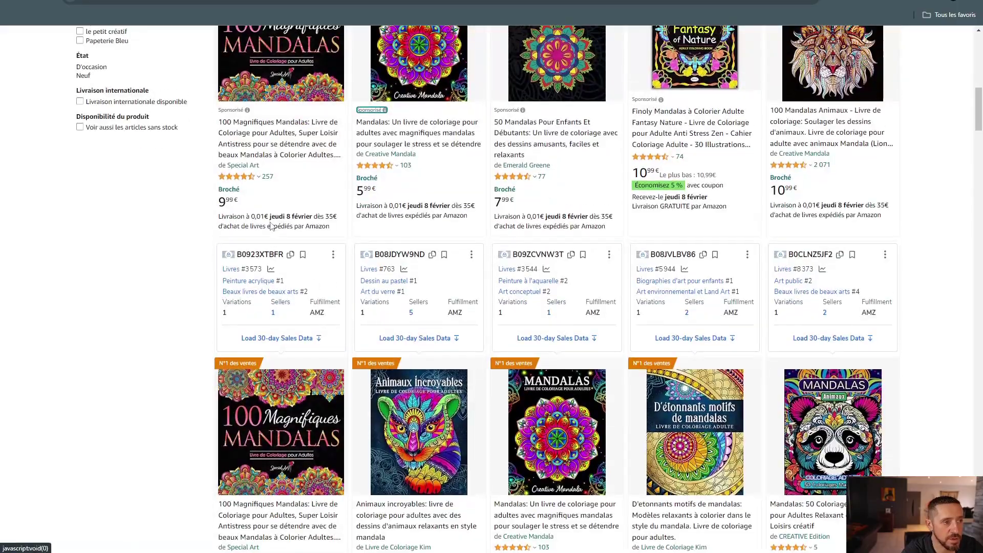
pyautogui.scroll(-5, 293, 286)
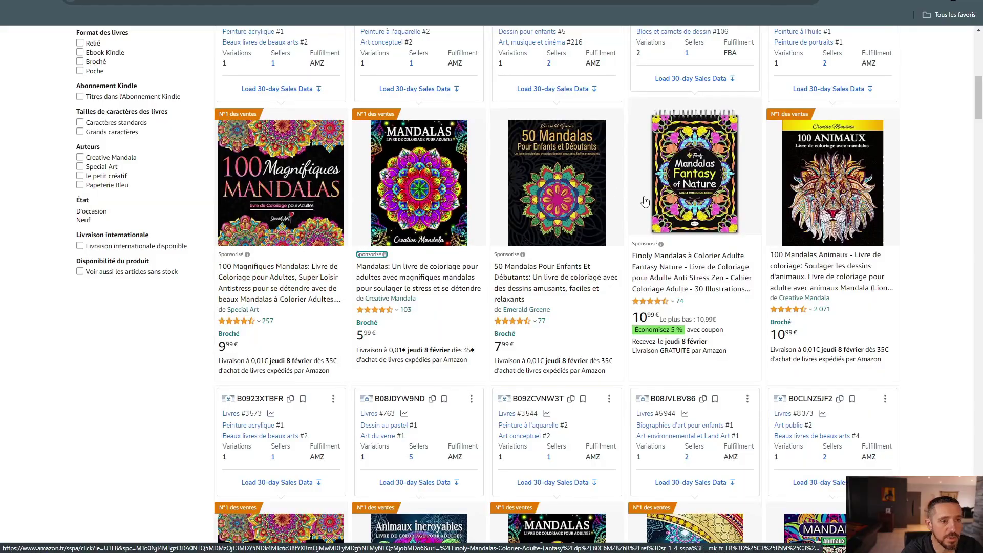
pyautogui.scroll(-5, 293, 286)
pyautogui.scroll(12, 635, 271)
pyautogui.scroll(-15, 633, 267)
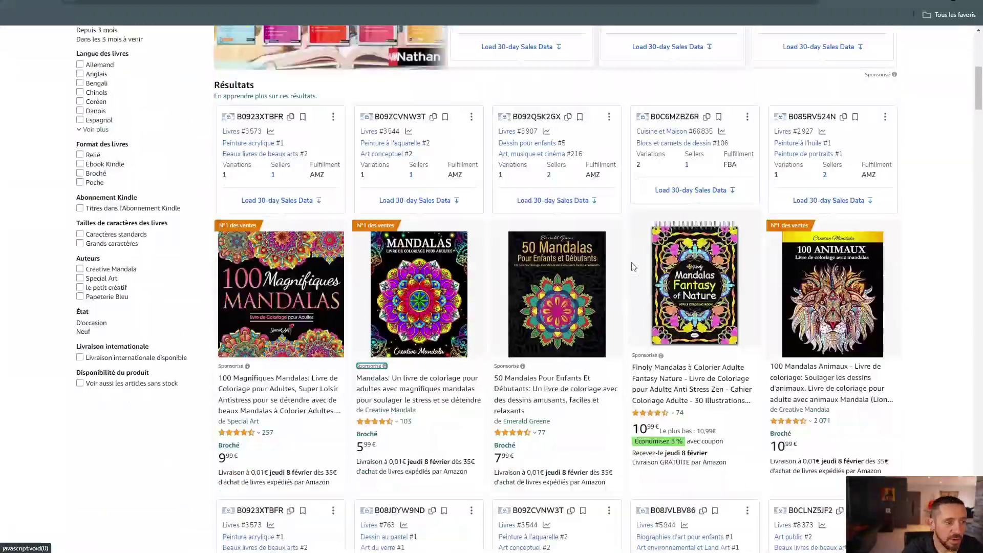
pyautogui.scroll(-4, 634, 267)
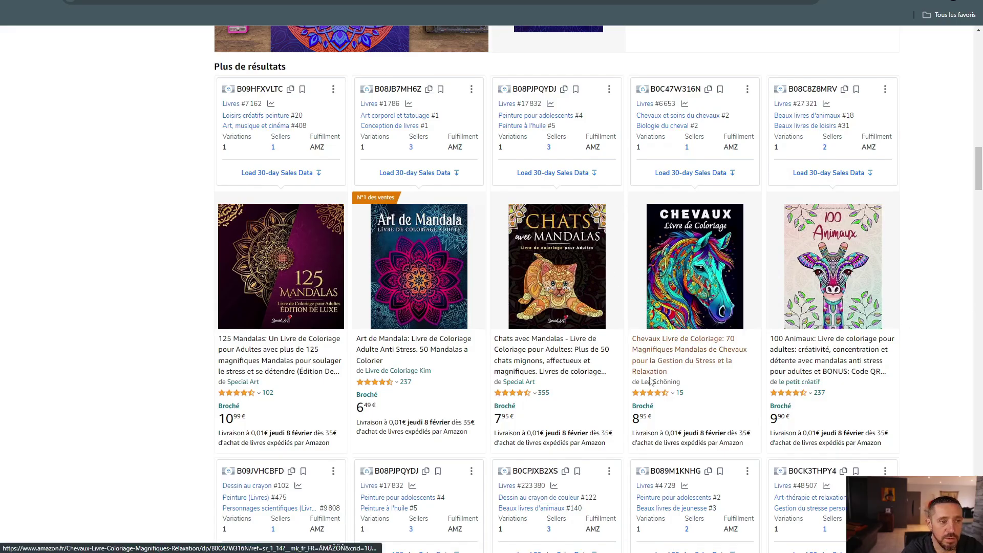
pyautogui.scroll(-20, 600, 394)
pyautogui.scroll(-8, 599, 394)
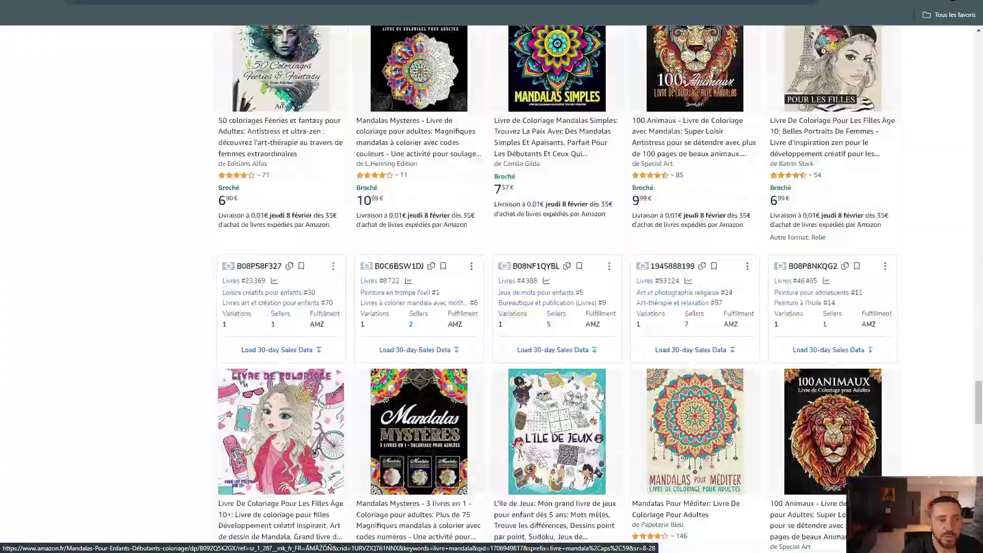
pyautogui.scroll(20, 600, 391)
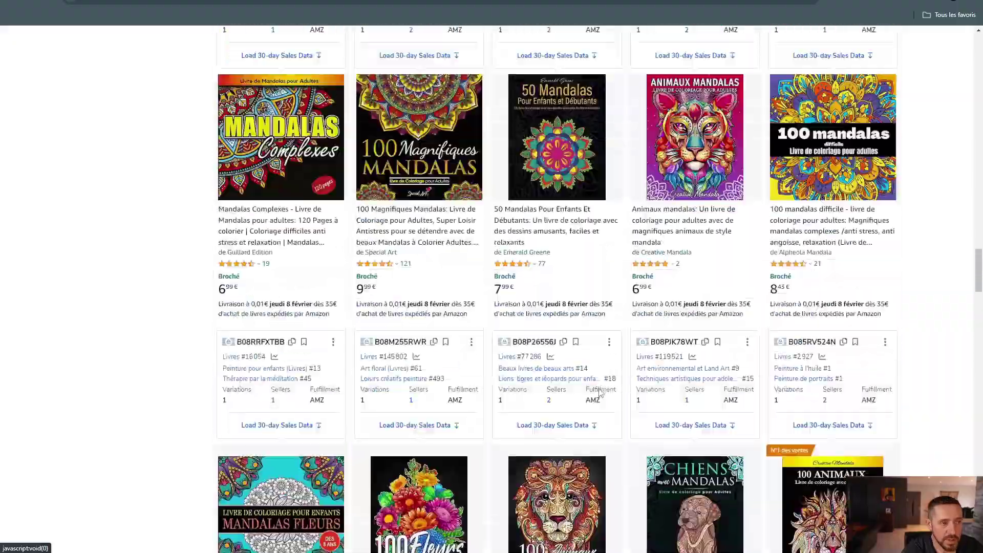
pyautogui.scroll(20, 390, 337)
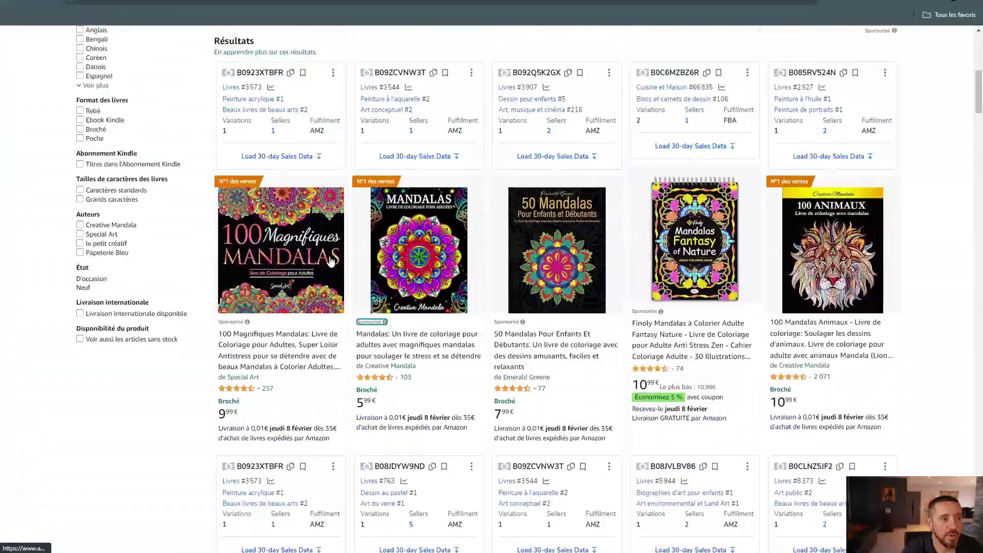
pyautogui.scroll(-8, 290, 98)
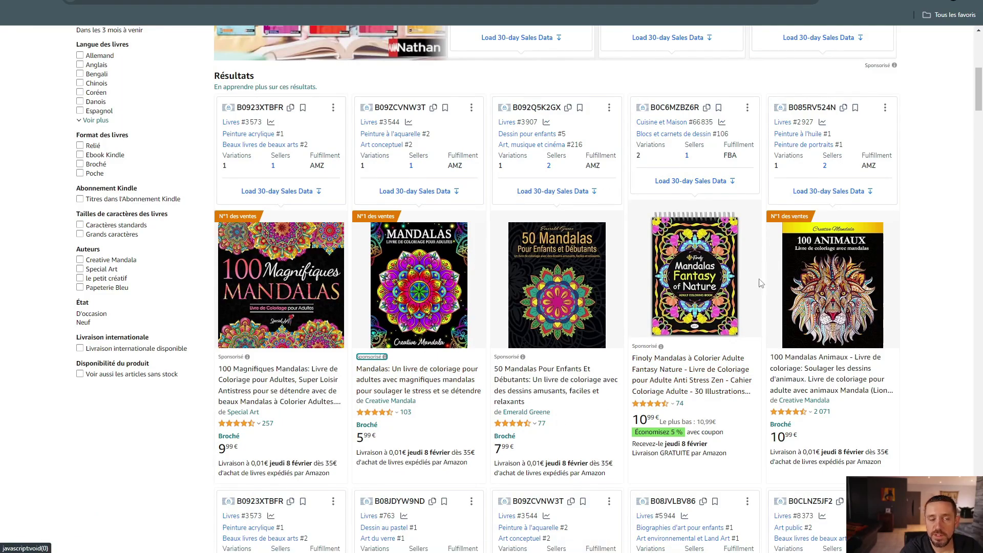
pyautogui.scroll(-8, 761, 282)
pyautogui.scroll(11, 740, 292)
pyautogui.scroll(-2, 721, 297)
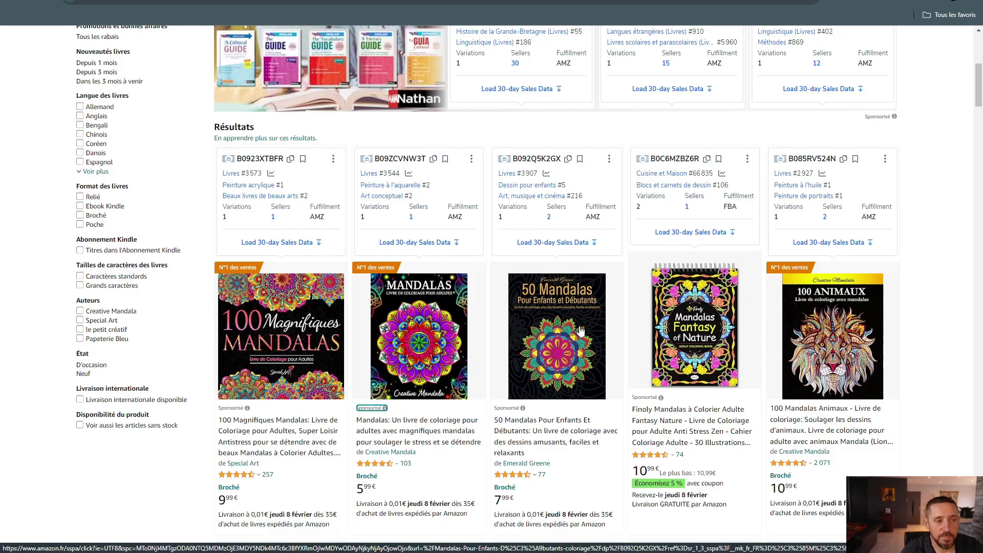
pyautogui.scroll(7, 581, 332)
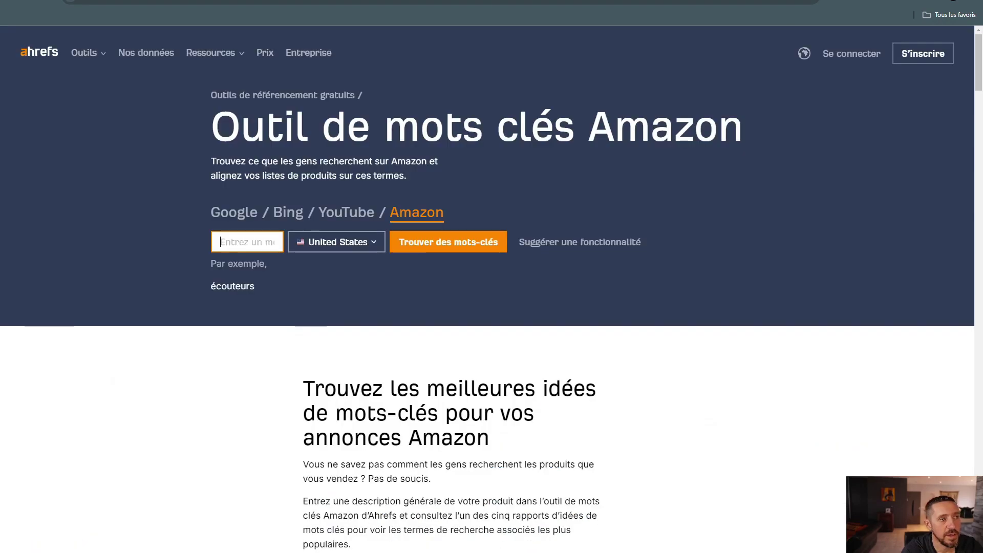
# - Switch to Ahrefs' Amazon keyword tool and set the search country to France
pyautogui.click(331, 239)
pyautogui.write('f')
pyautogui.click(319, 303)
# - Find Amazon keyword ideas for "livre mandala" and look through the suggested keywords and their volumes
pyautogui.click(240, 238)
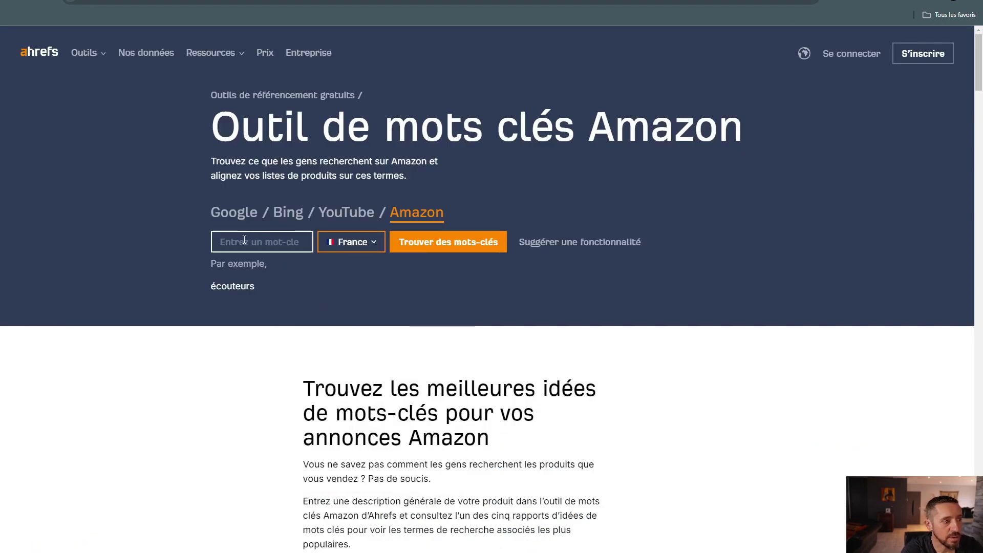
pyautogui.write('livre')
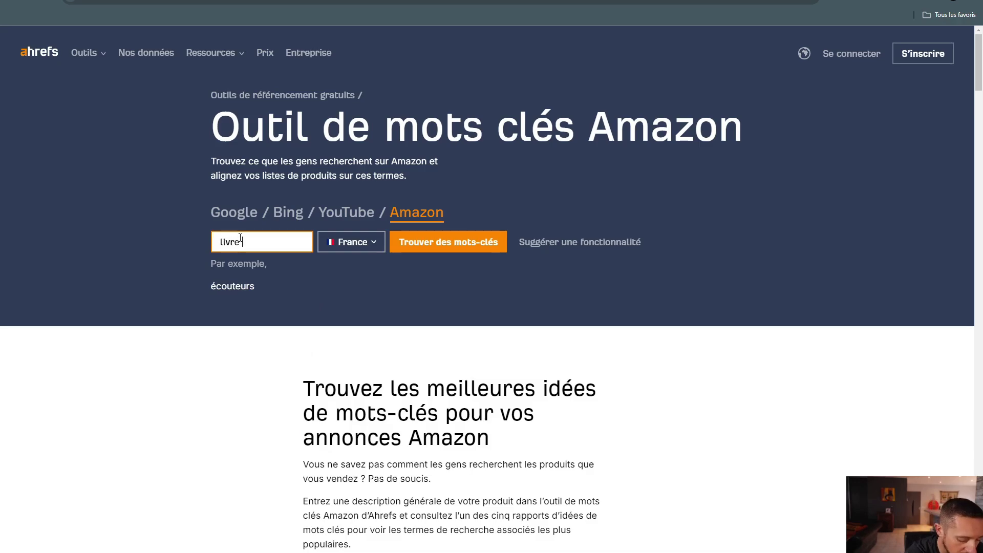
pyautogui.write(' ma,da')
pyautogui.press('BackSpace')
pyautogui.press('BackSpace')
pyautogui.press('BackSpace')
pyautogui.write('ndala')
pyautogui.click(440, 245)
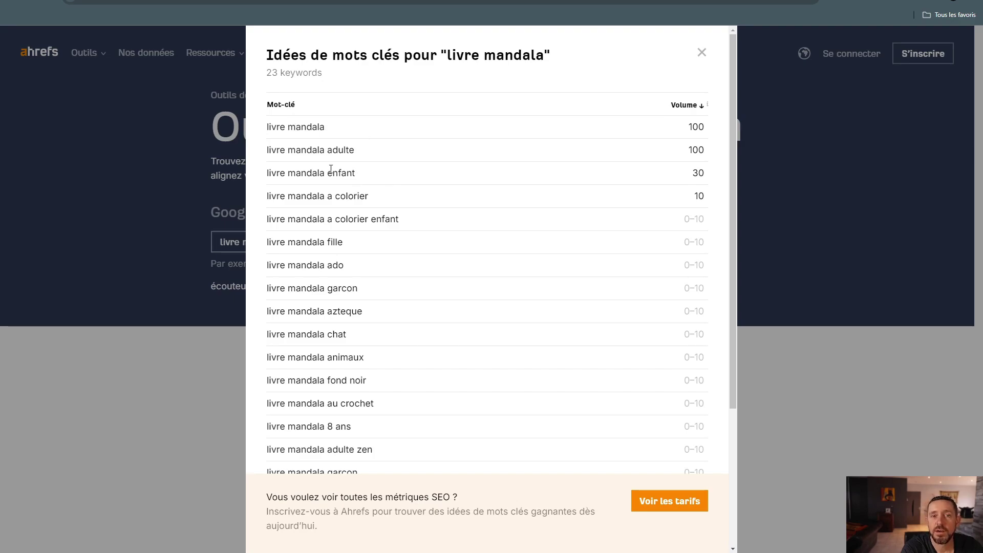
pyautogui.scroll(-4, 320, 270)
pyautogui.scroll(4, 320, 270)
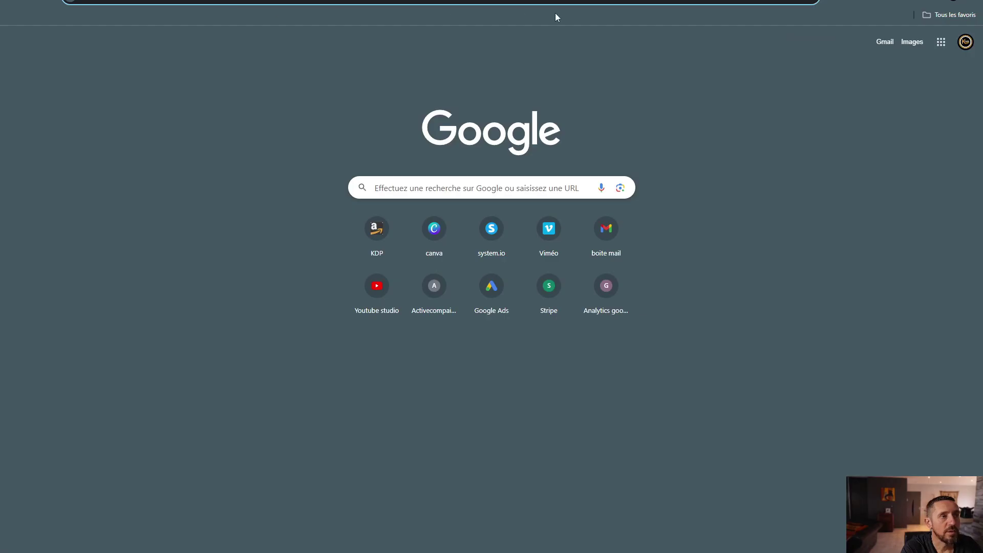
# - Analyze Amazon's Livres best sellers with KDSPY, pulling results 21-40 and showing the list for the Books format
pyautogui.click(888, 1)
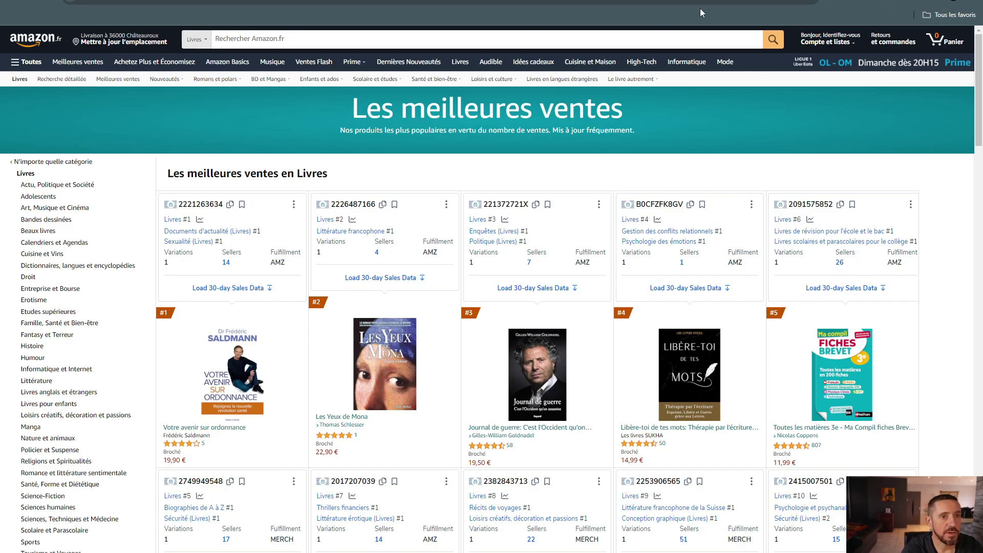
pyautogui.click(891, 2)
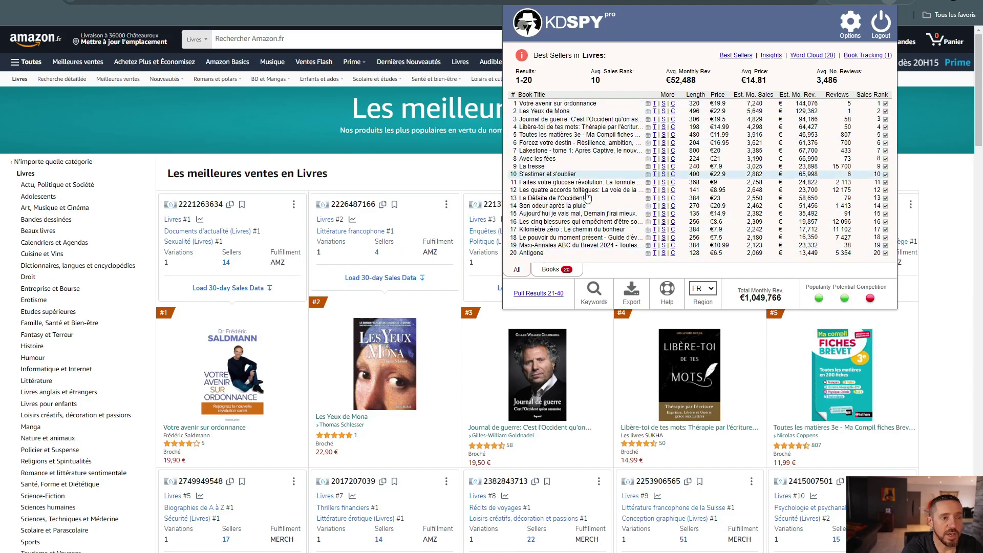
pyautogui.click(542, 295)
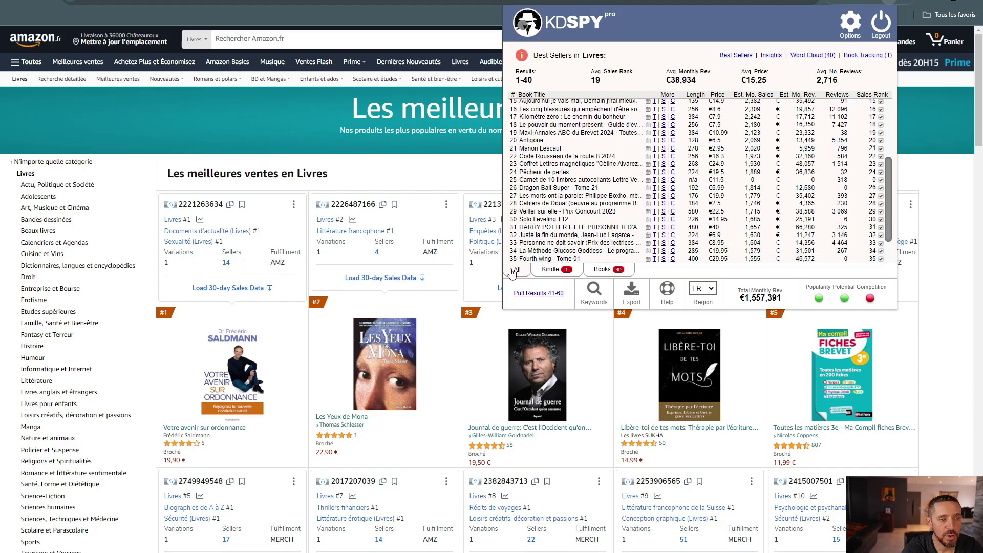
pyautogui.click(603, 275)
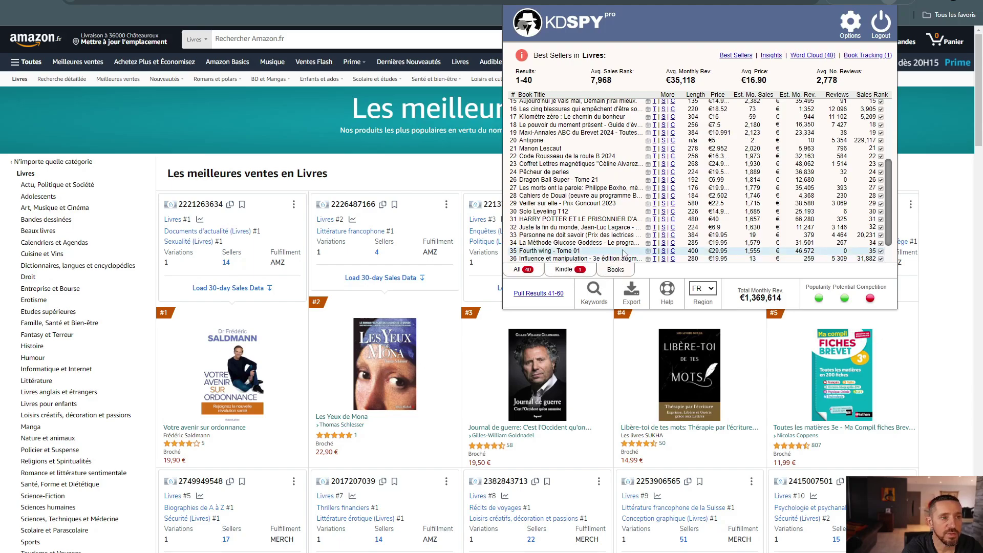
pyautogui.scroll(5, 681, 215)
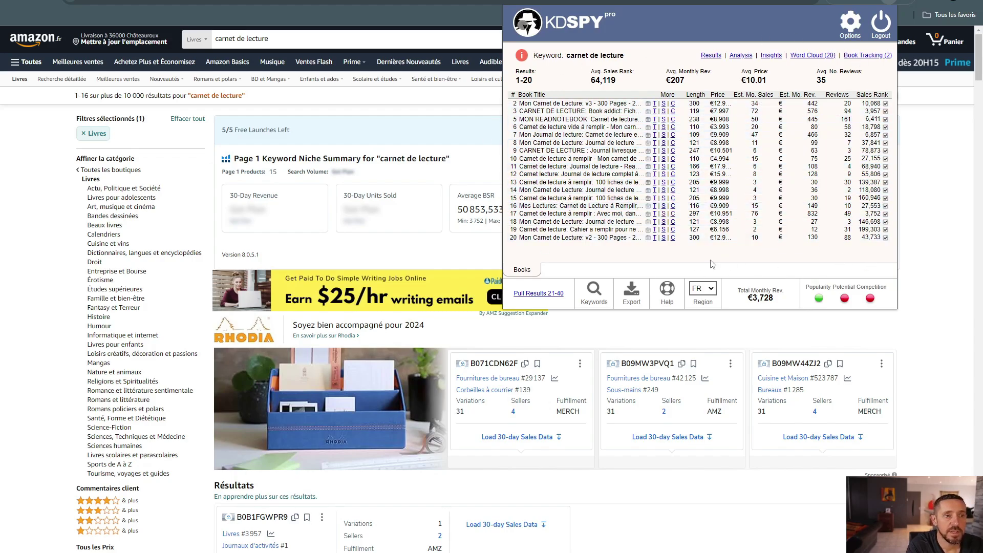
# - In KDSPY's options, choose FR as the primary region and run a partial cache and cookie clearing before returning to the app
pyautogui.click(850, 24)
pyautogui.click(683, 84)
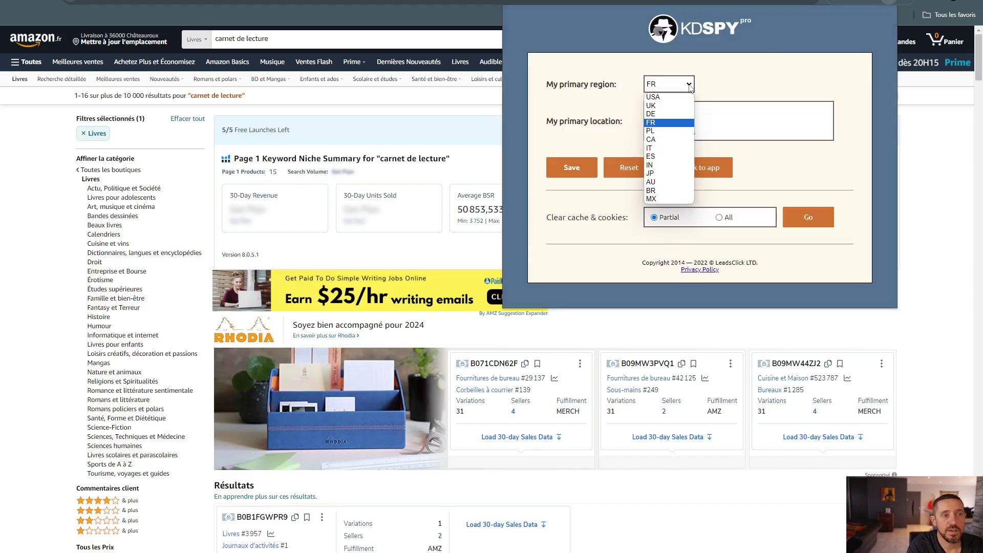
pyautogui.click(652, 124)
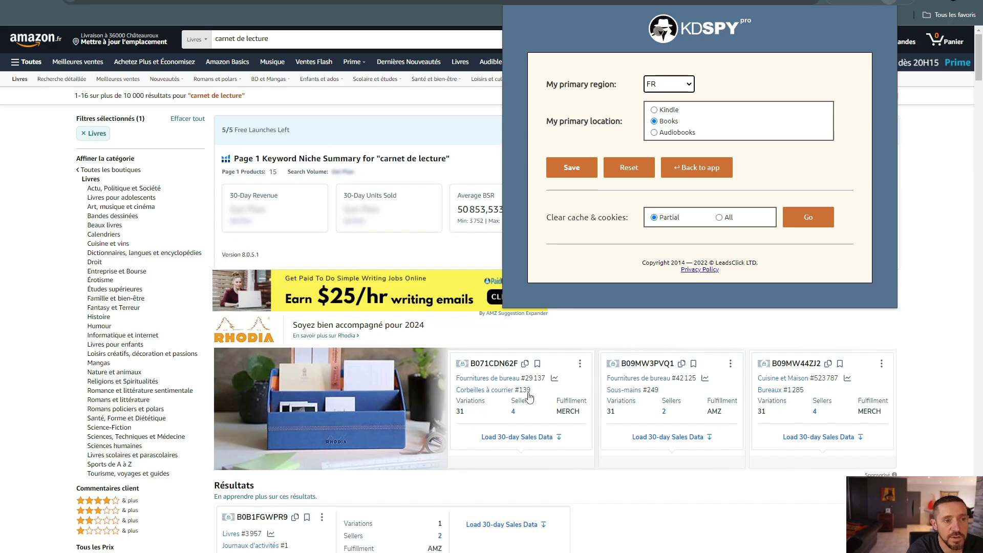
pyautogui.click(815, 221)
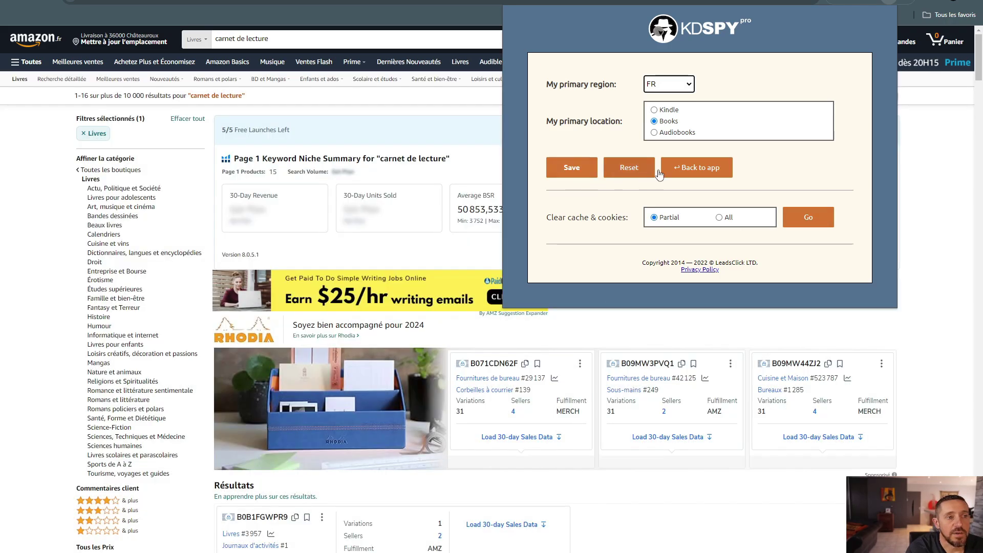
pyautogui.click(703, 172)
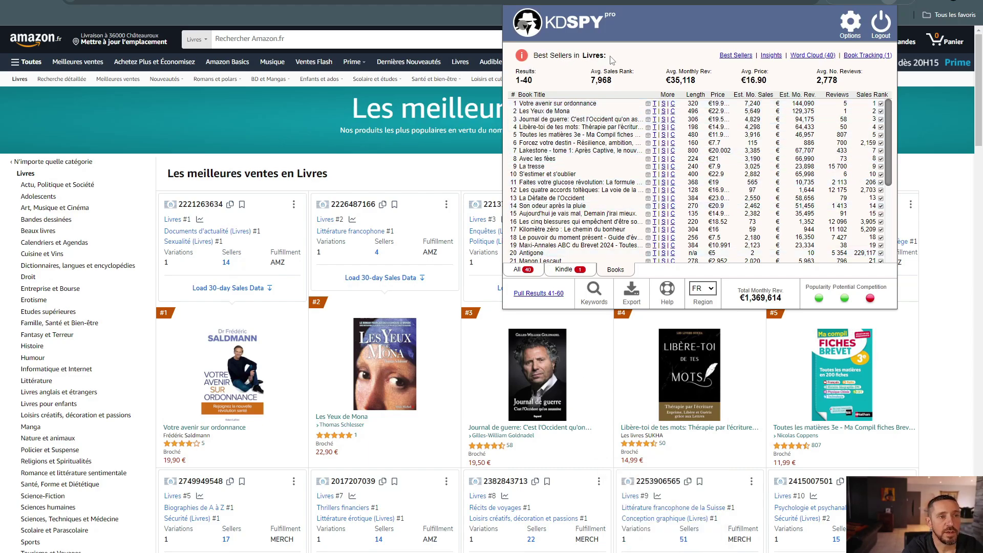
# - Open the best seller "Libère-toi de tes mots" and check its product details for page count and dimensions
pyautogui.moveTo(523, 58)
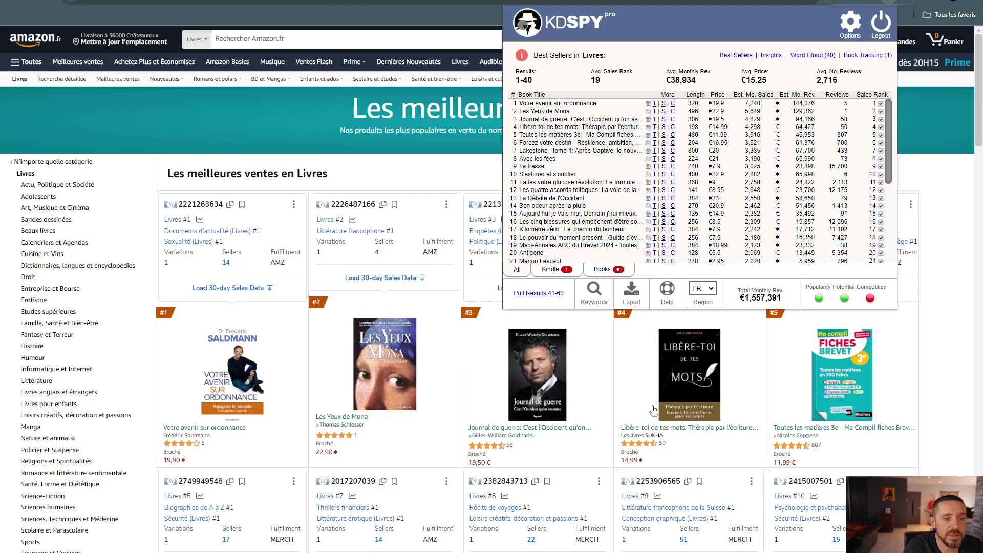
pyautogui.click(658, 427)
pyautogui.scroll(-20, 372, 210)
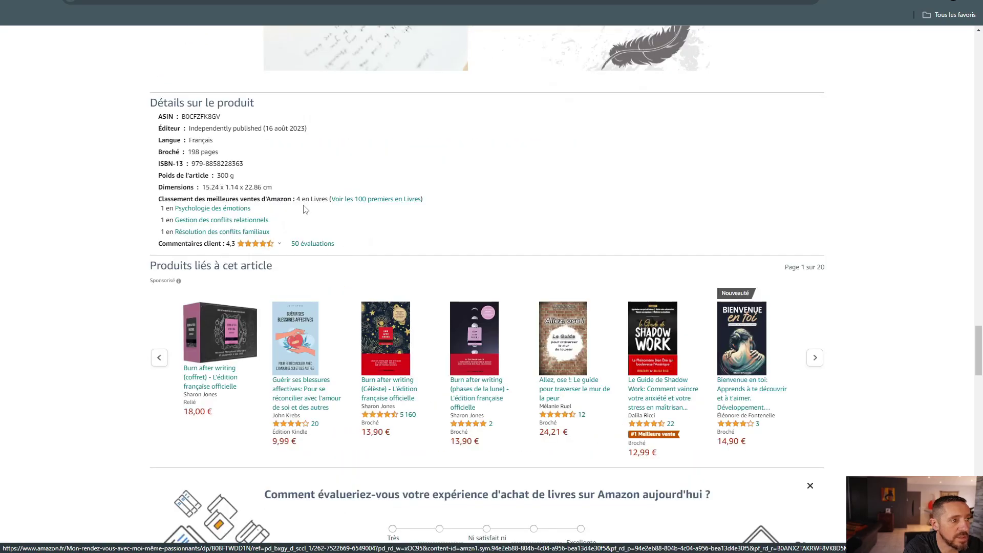
pyautogui.scroll(3, 274, 212)
pyautogui.scroll(7, 407, 125)
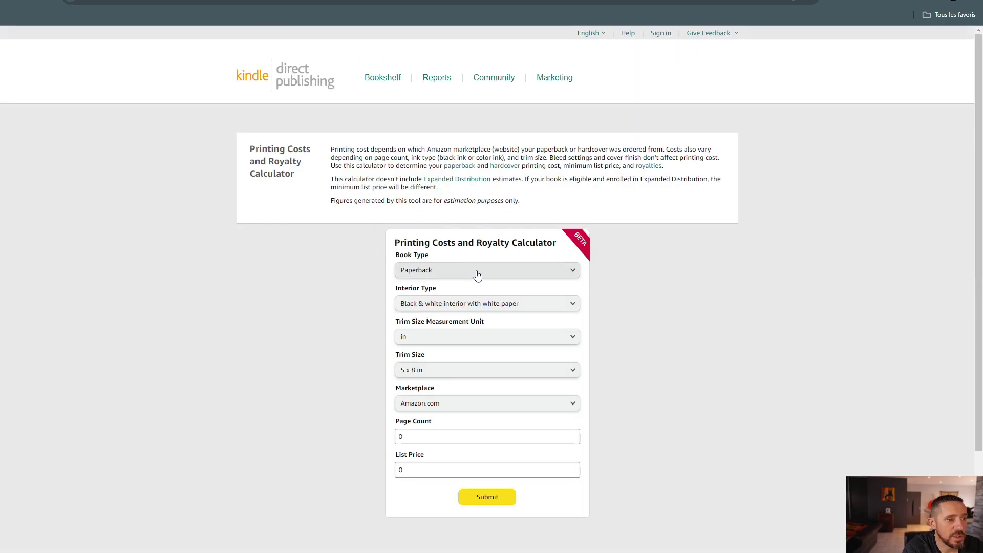
# - In the KDP royalty calculator, set cm units, trim size 15,24 x 22,86 cm, 198 pages and the Amazon.fr marketplace
pyautogui.click(469, 336)
pyautogui.click(420, 350)
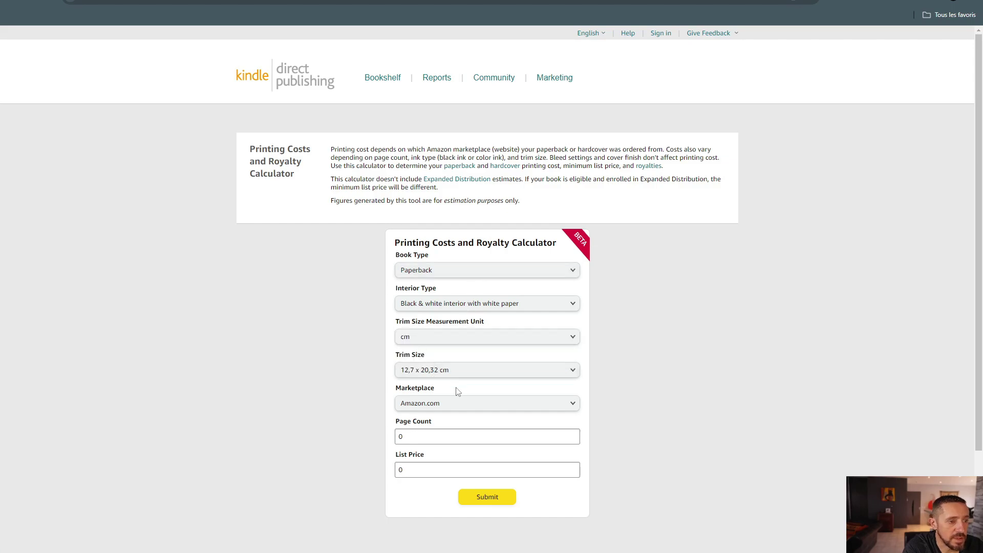
pyautogui.click(426, 442)
pyautogui.write('198')
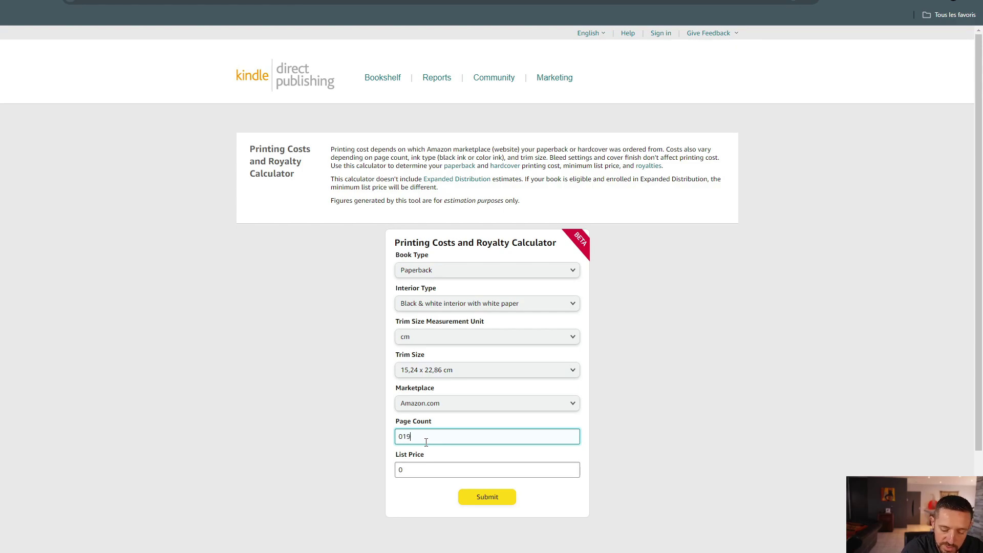
pyautogui.hotkey('shift', 'Tab')
pyautogui.press('Down')
pyautogui.press('Down')
pyautogui.press('Down')
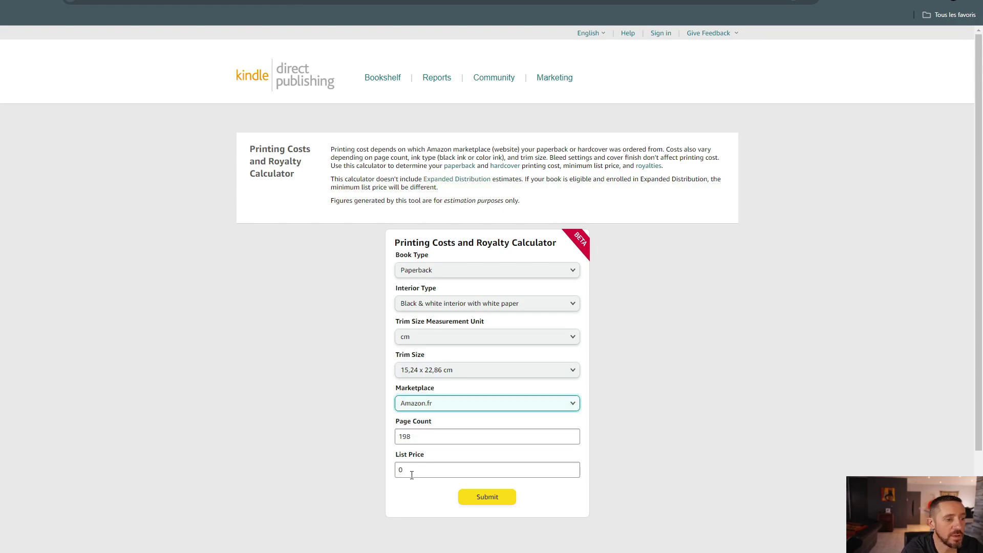
# - Set the list price to 14,99 and calculate the printing cost and royalties
pyautogui.doubleClick(400, 470)
pyautogui.write('14,99')
pyautogui.press('Return')
pyautogui.scroll(-6, 638, 235)
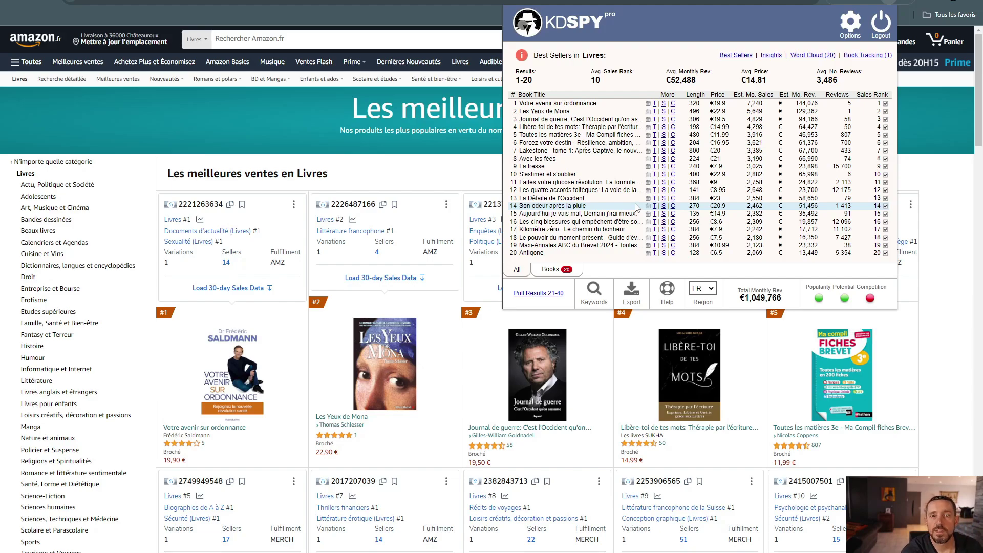
# - Reopen the product page of "Libère-toi de tes mots" and review its publication details and 30-day sales rank graph
pyautogui.click(654, 428)
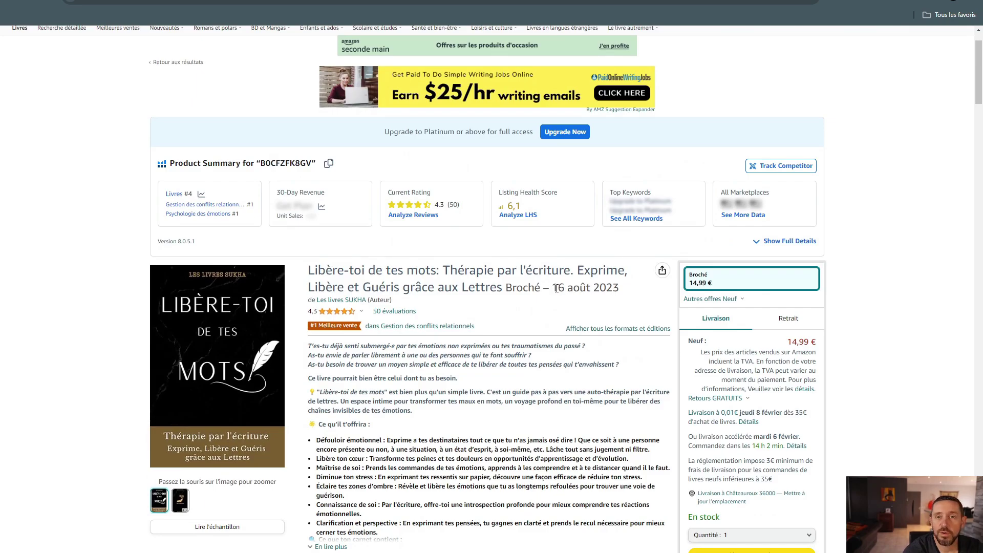
pyautogui.scroll(-2, 556, 288)
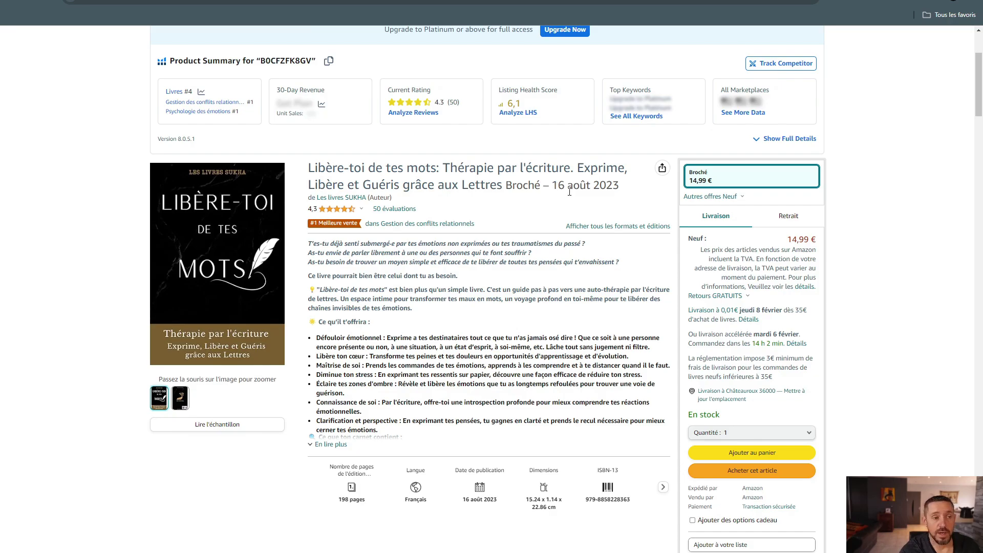
pyautogui.scroll(3, 489, 228)
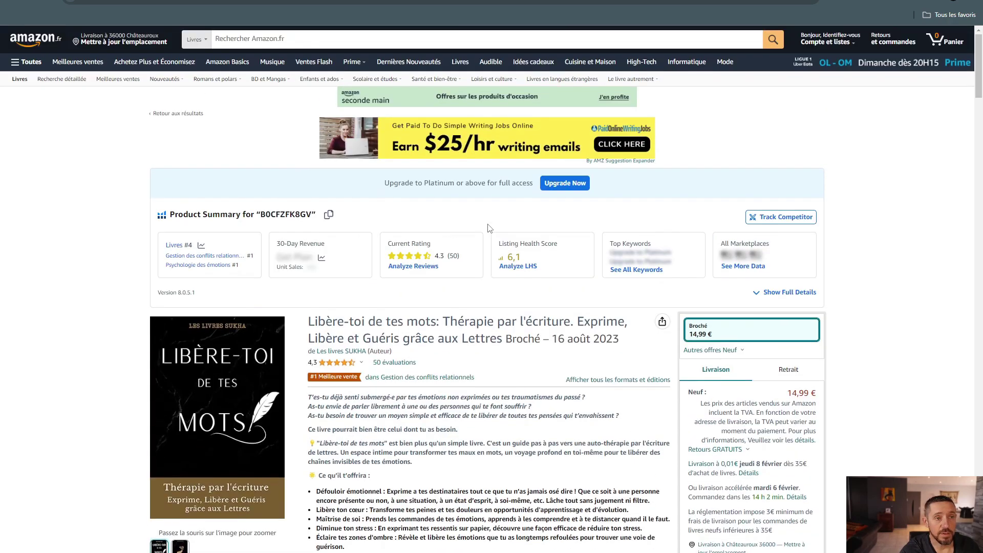
pyautogui.scroll(-9, 438, 357)
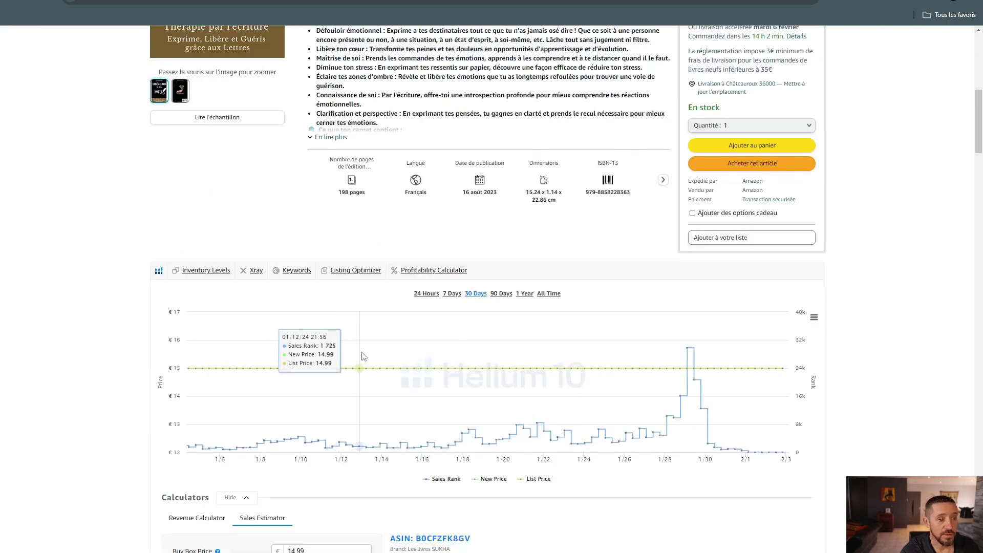
# - Examine the 30-day sales rank graph, illustrated description and product details on the "Libère-toi de tes mots" page
pyautogui.scroll(7, 443, 358)
pyautogui.scroll(-4, 448, 360)
pyautogui.scroll(-5, 448, 361)
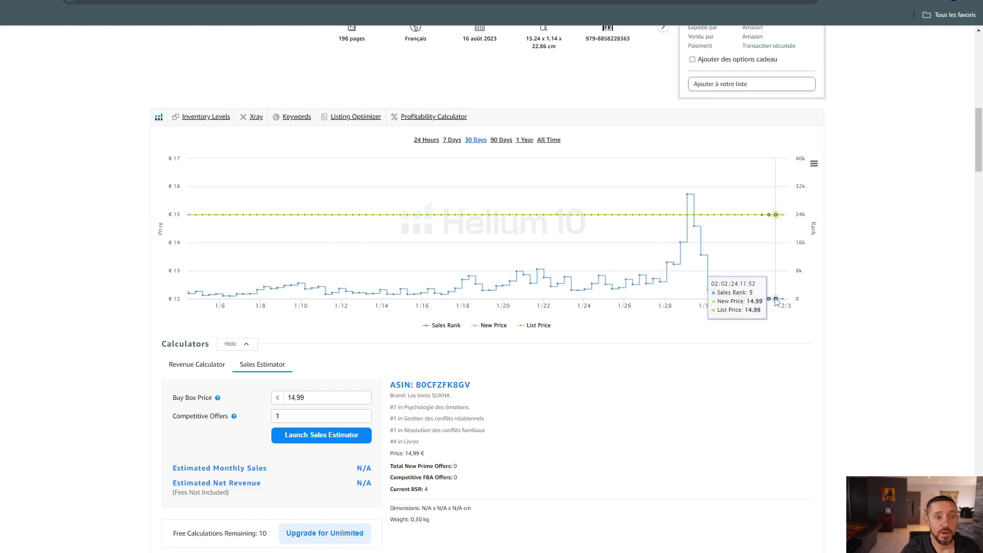
pyautogui.scroll(15, 285, 453)
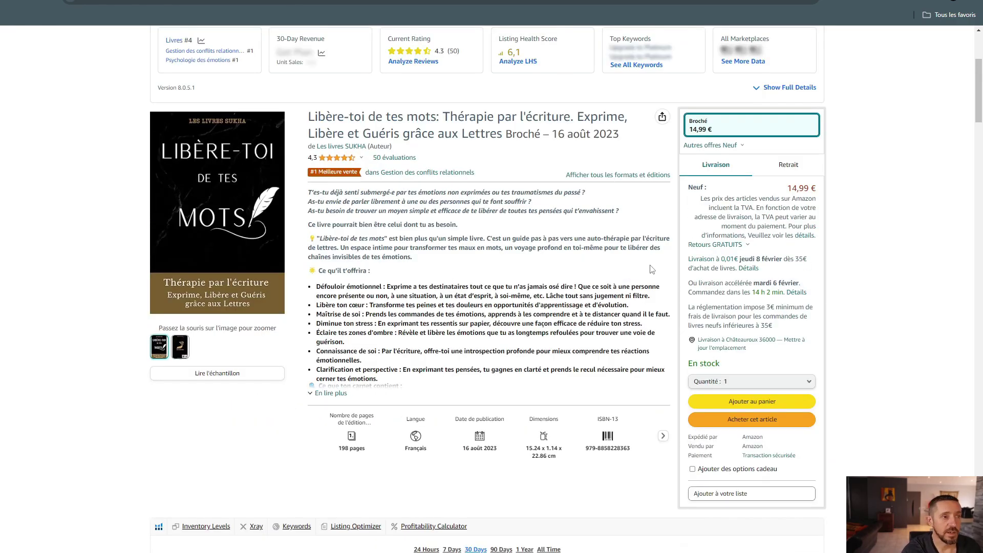
pyautogui.scroll(-10, 285, 453)
pyautogui.scroll(10, 384, 379)
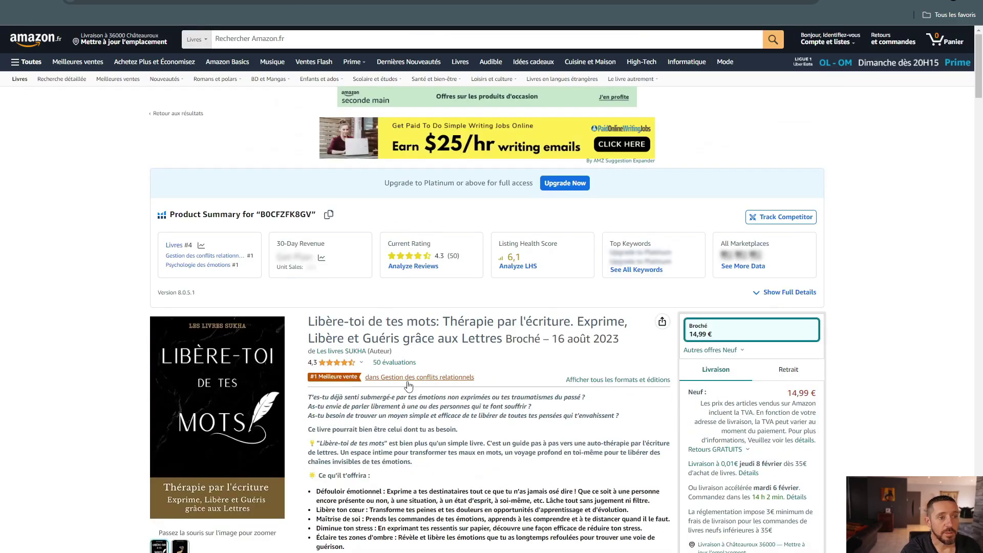
pyautogui.scroll(-15, 359, 369)
pyautogui.scroll(-10, 342, 343)
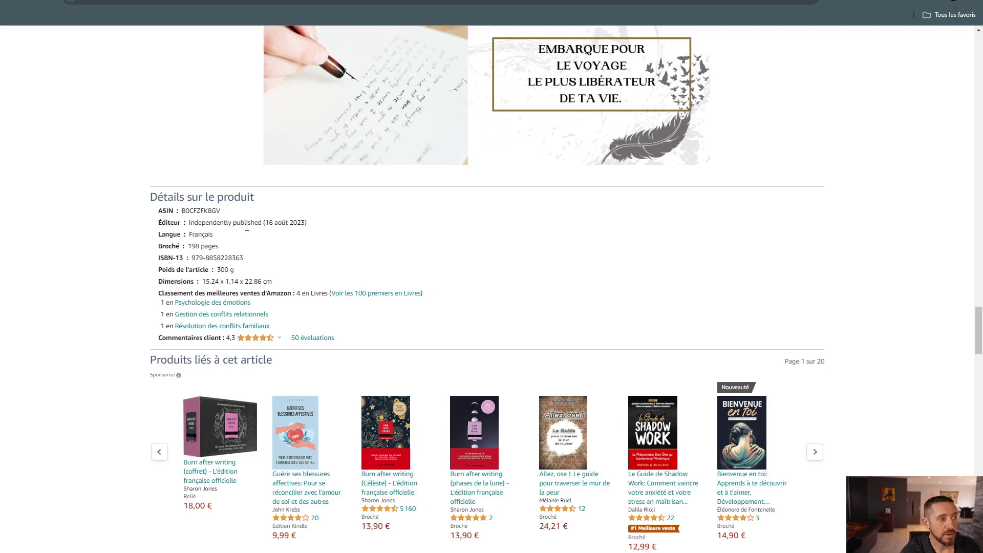
pyautogui.scroll(20, 215, 219)
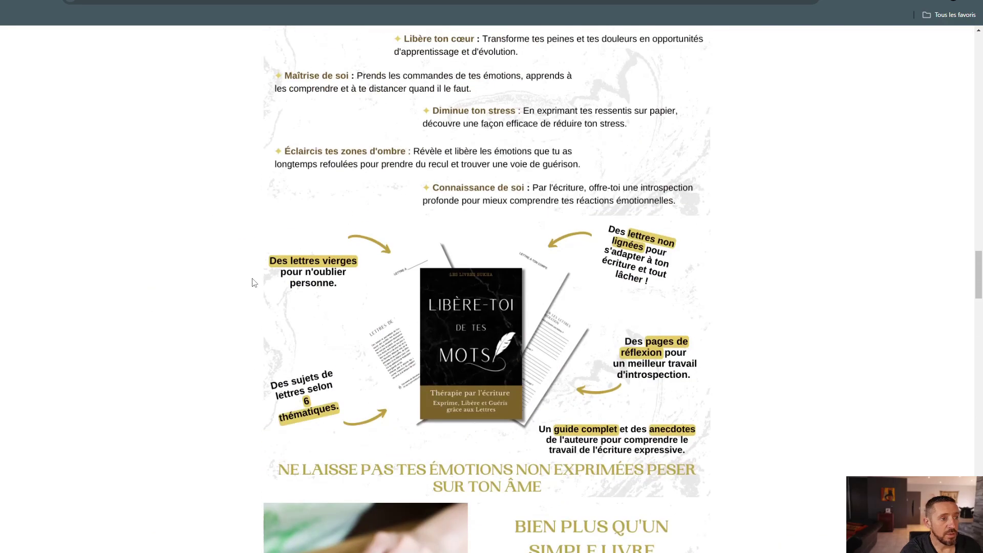
pyautogui.scroll(-20, 254, 285)
pyautogui.scroll(20, 295, 300)
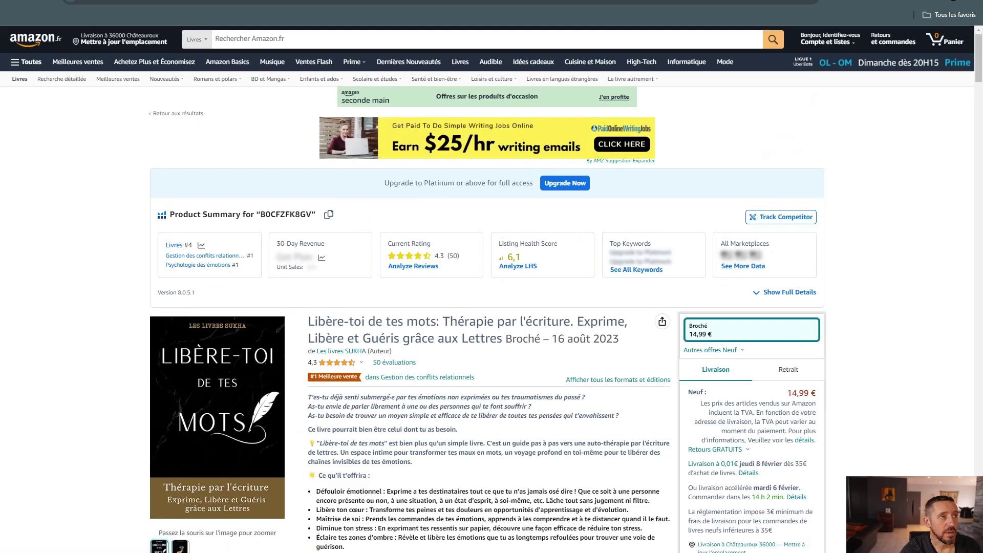
# - Run KDSPY on the Amazon.fr best sellers in Livres and review the estimated monthly sales and revenue
pyautogui.hotkey('ctrl', 't')
pyautogui.hotkey('ctrl', 'w')
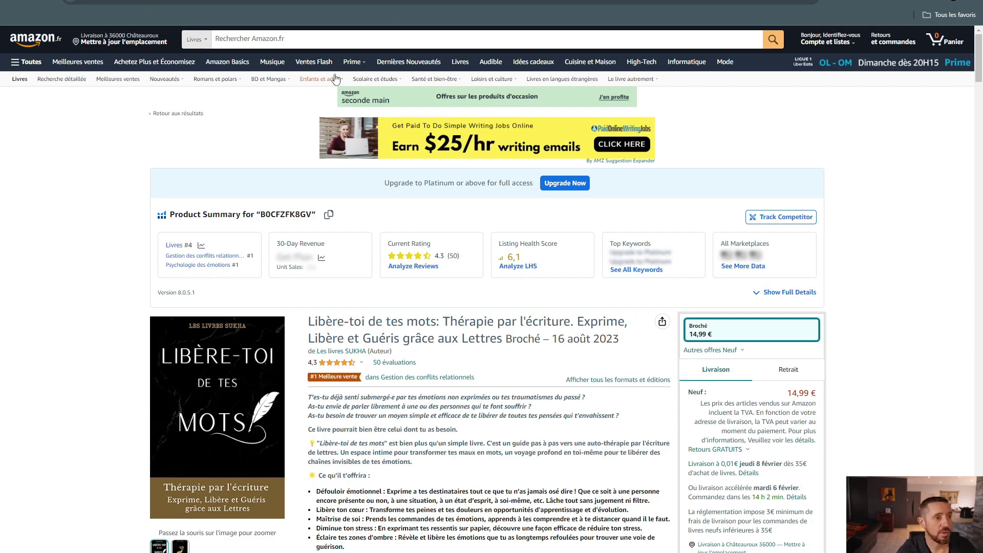
pyautogui.click(890, 2)
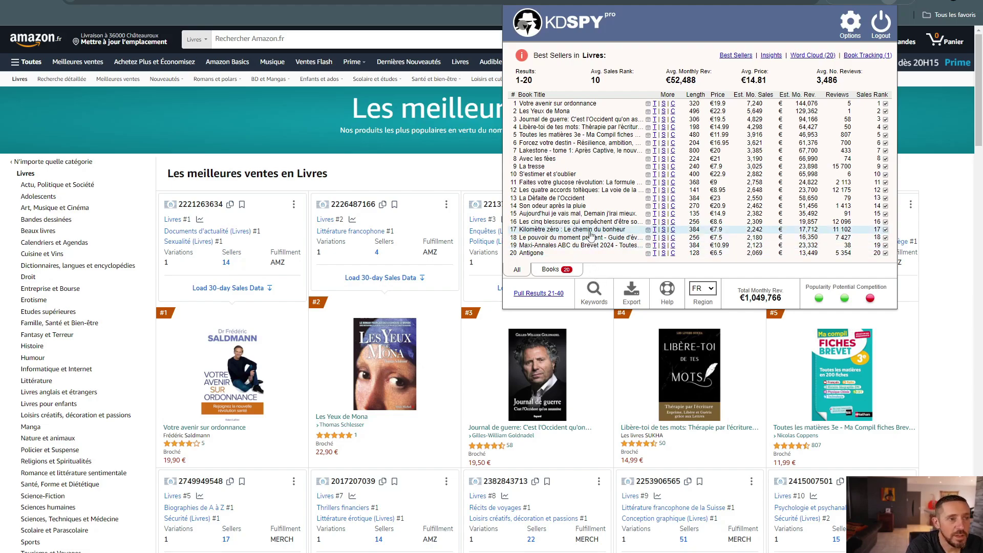
# - Search Amazon.fr for "carnet de lecture"
pyautogui.click(246, 40)
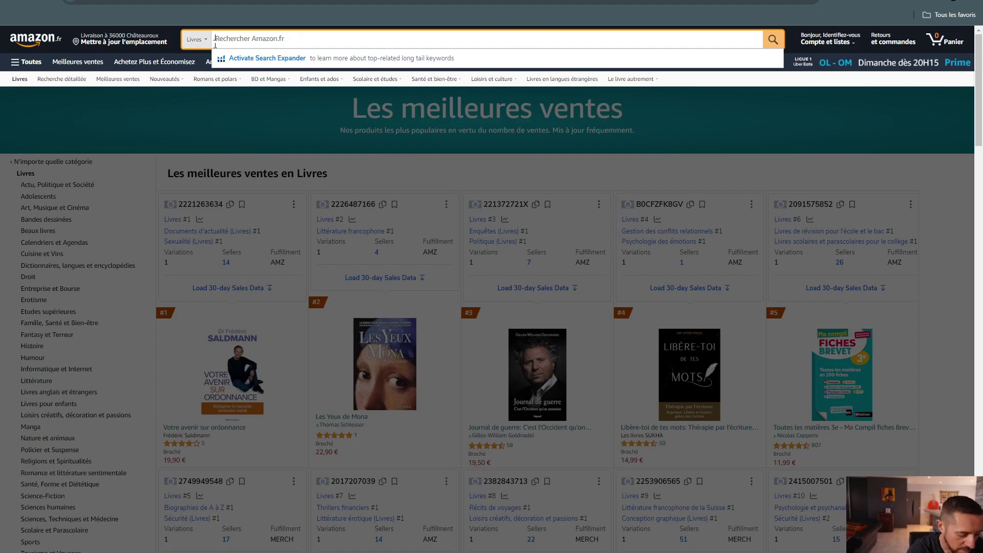
pyautogui.write('carne')
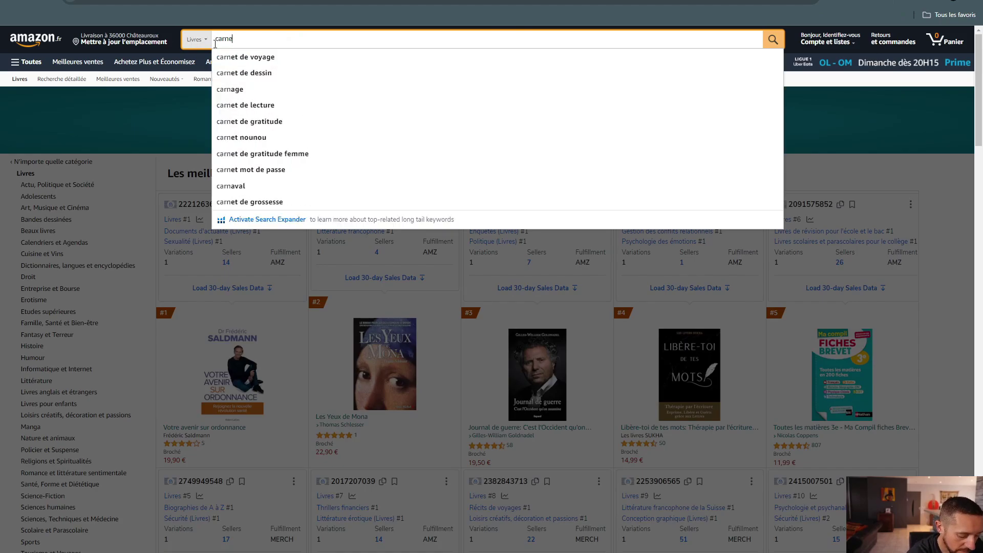
pyautogui.write('t de lecture')
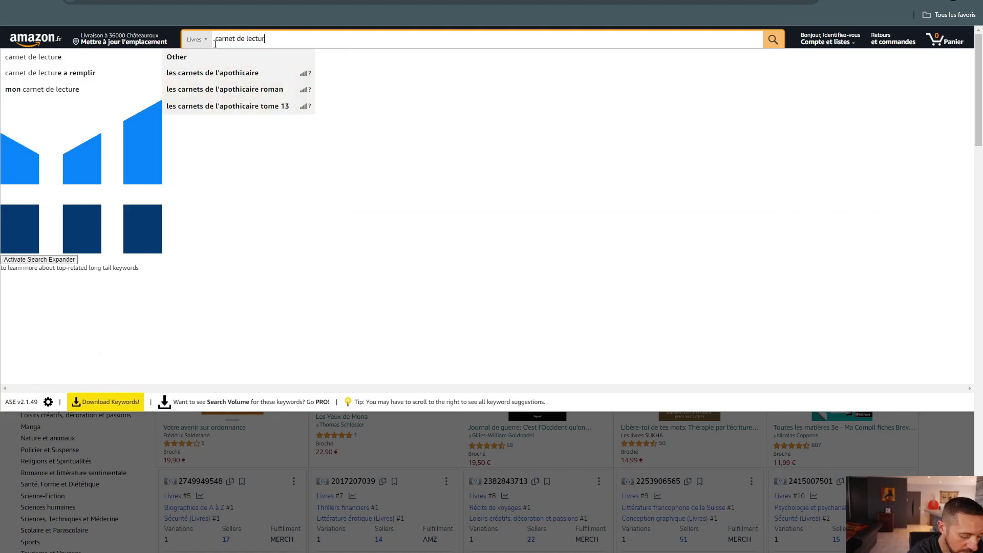
pyautogui.press('Return')
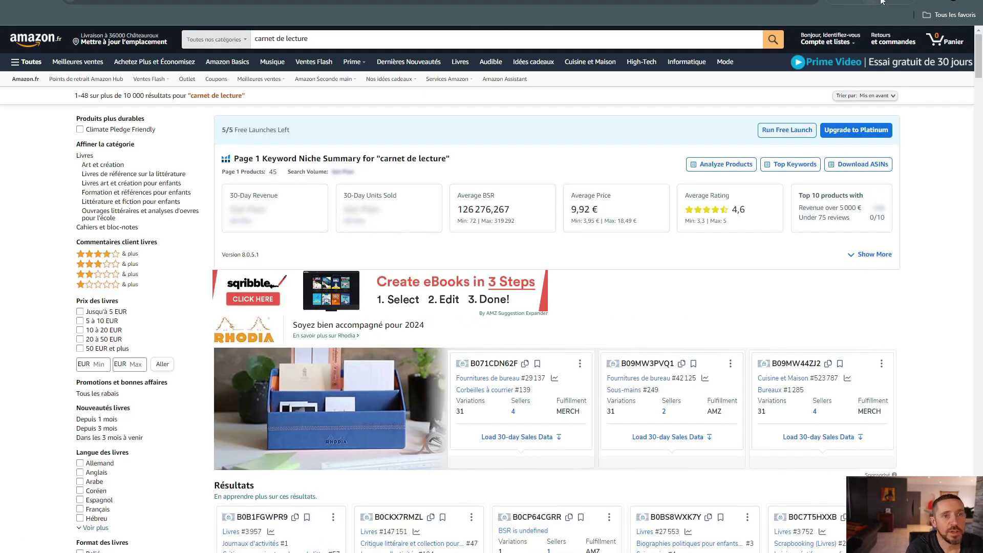
# - Run KDSPY on the "carnet de lecture" results and check the keyword's popularity, potential and competition ratings
pyautogui.click(891, 2)
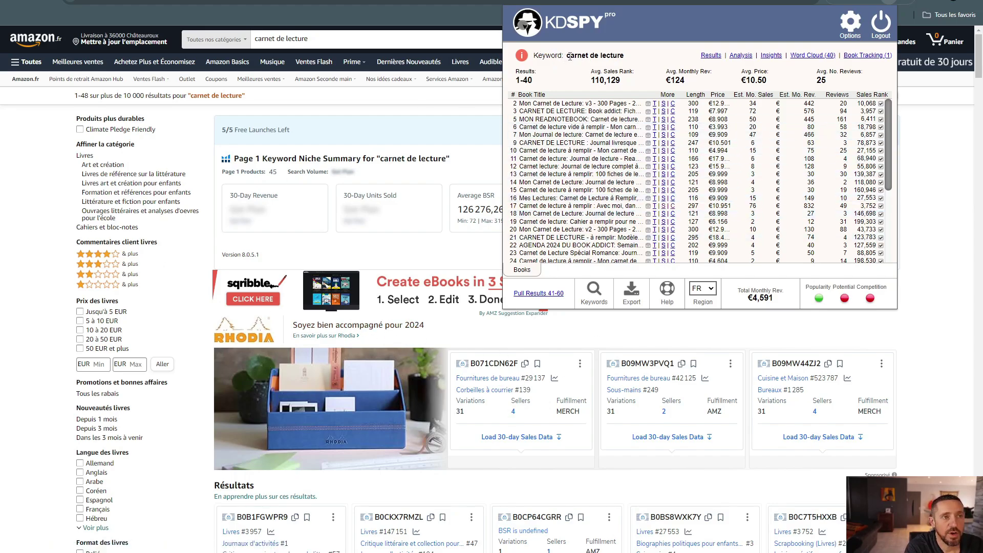
pyautogui.moveTo(523, 58)
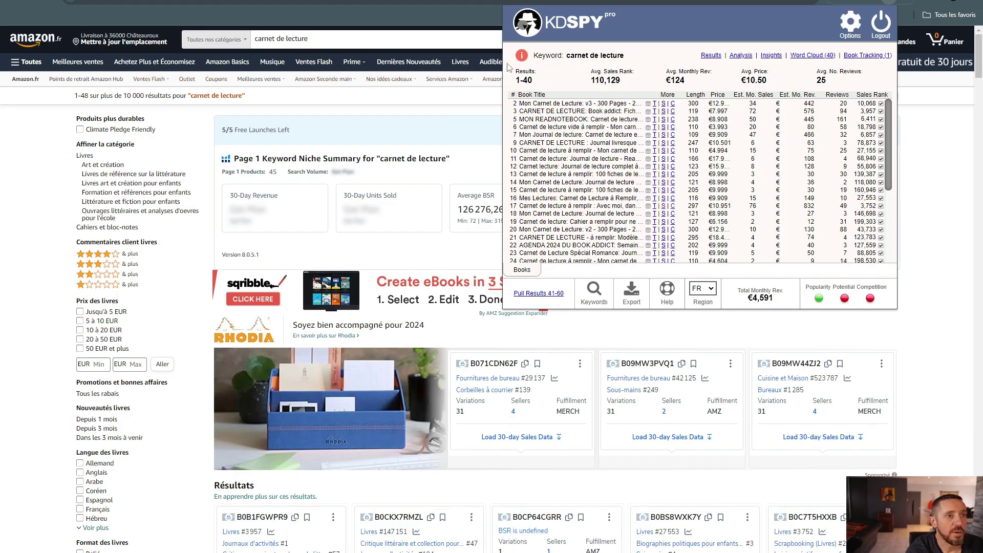
pyautogui.moveTo(804, 296)
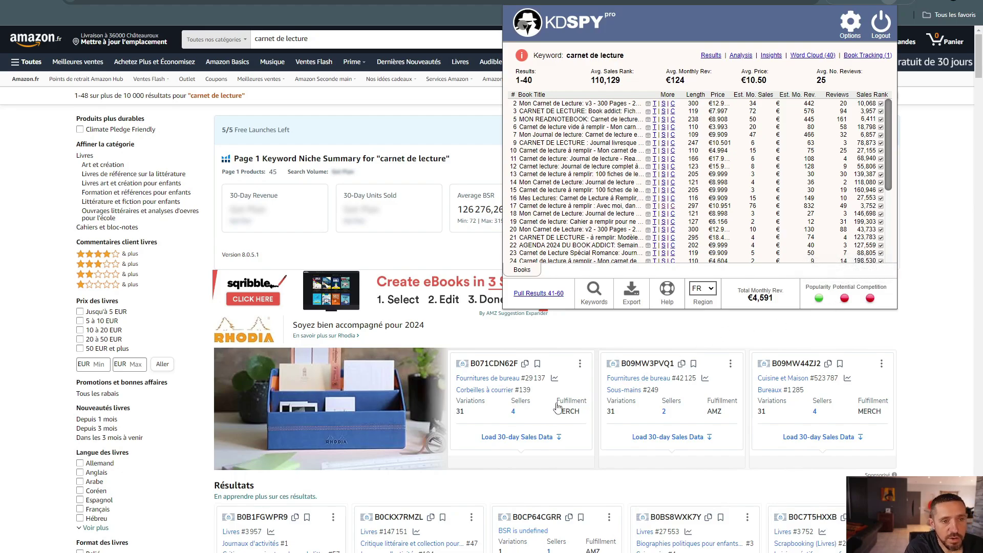
pyautogui.scroll(-1, 772, 388)
pyautogui.scroll(1, 773, 388)
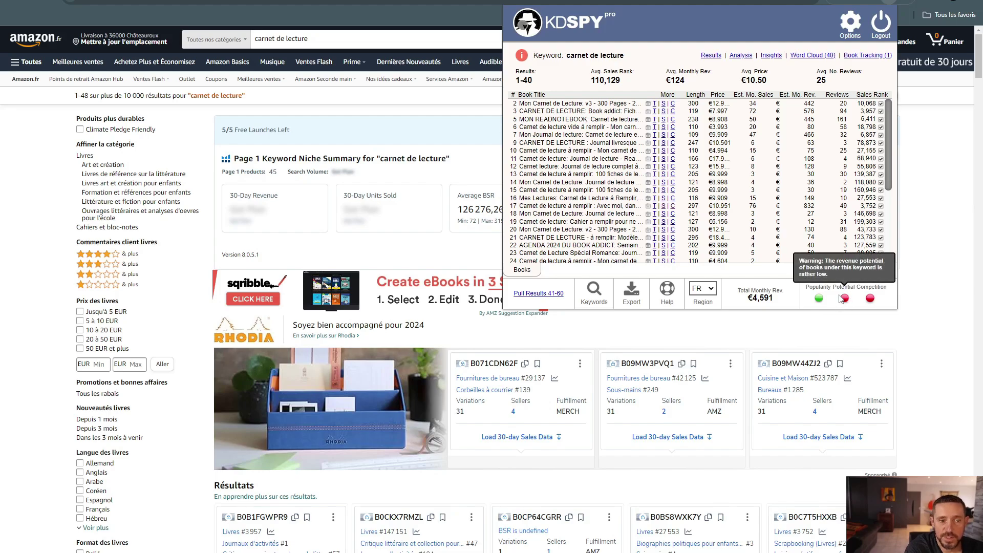
# - Review KDSPY's competition analysis, AI insights, word cloud and book tracking for "carnet de lecture", and return to the results list
pyautogui.click(741, 56)
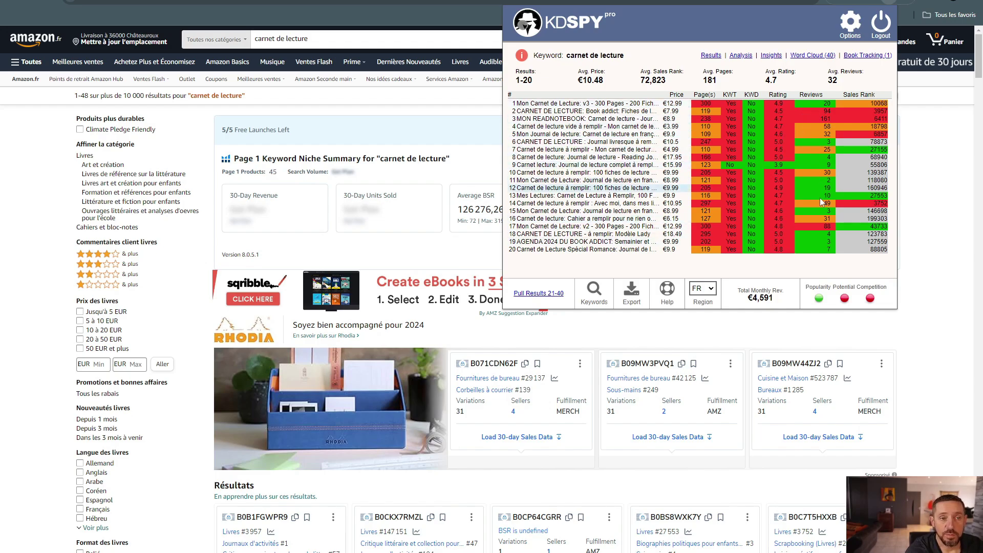
pyautogui.click(771, 57)
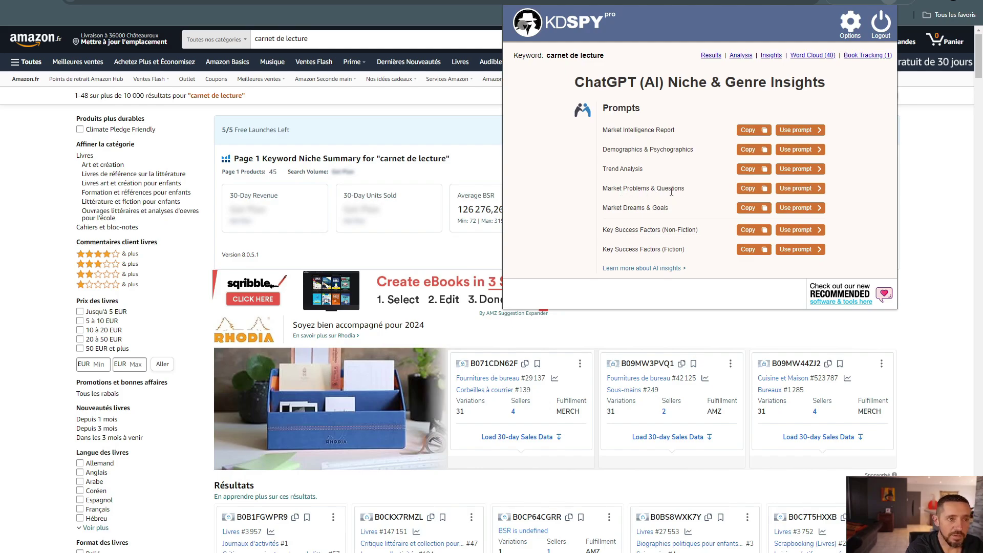
pyautogui.click(812, 56)
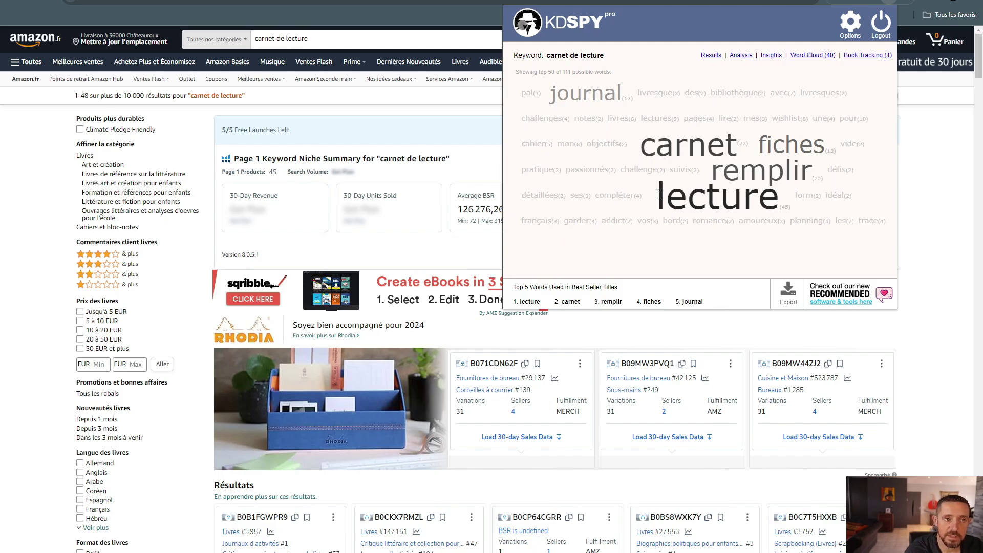
pyautogui.click(860, 55)
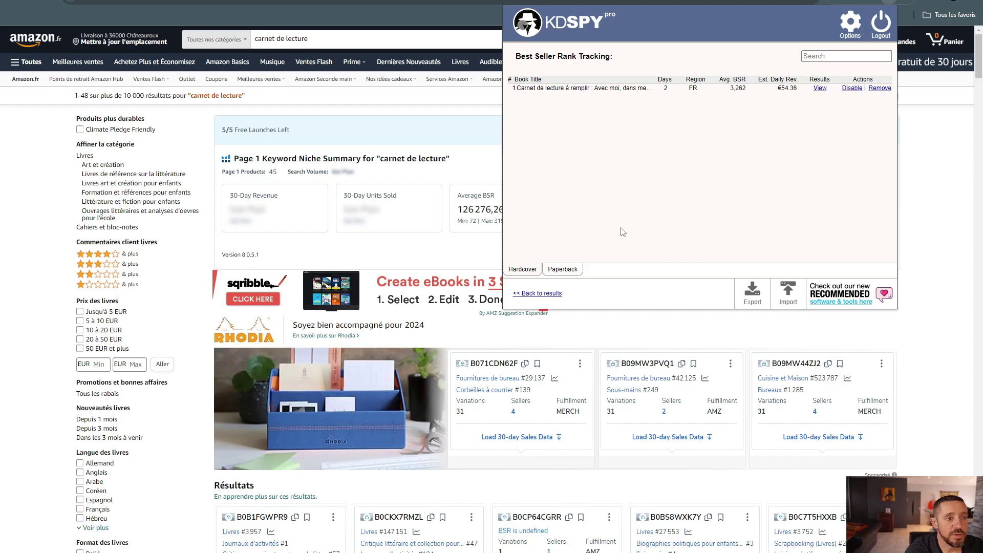
pyautogui.click(537, 294)
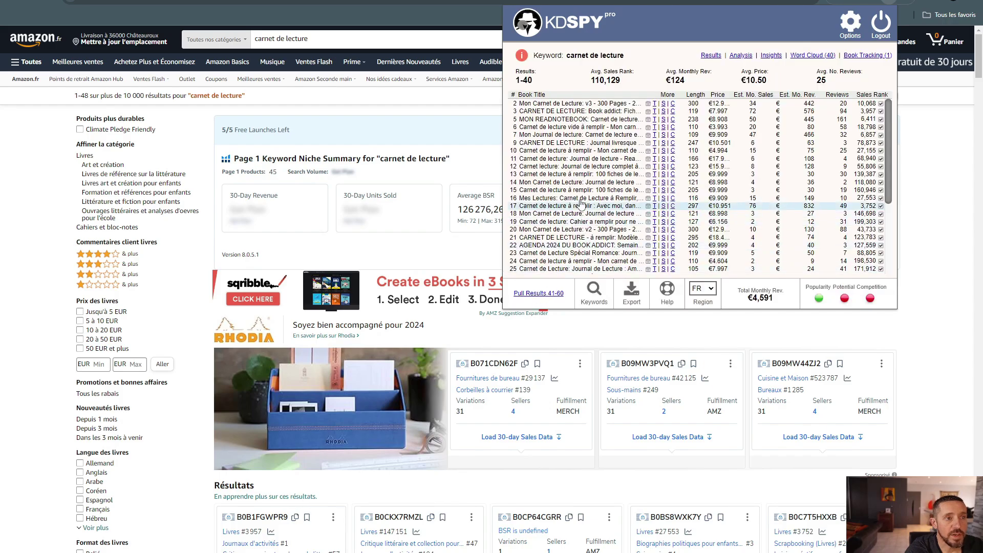
# - Start tracking the sales rank of "CARNET DE LECTURE: Book addict" with KDSPY from its product page and view its tracking results
pyautogui.click(569, 116)
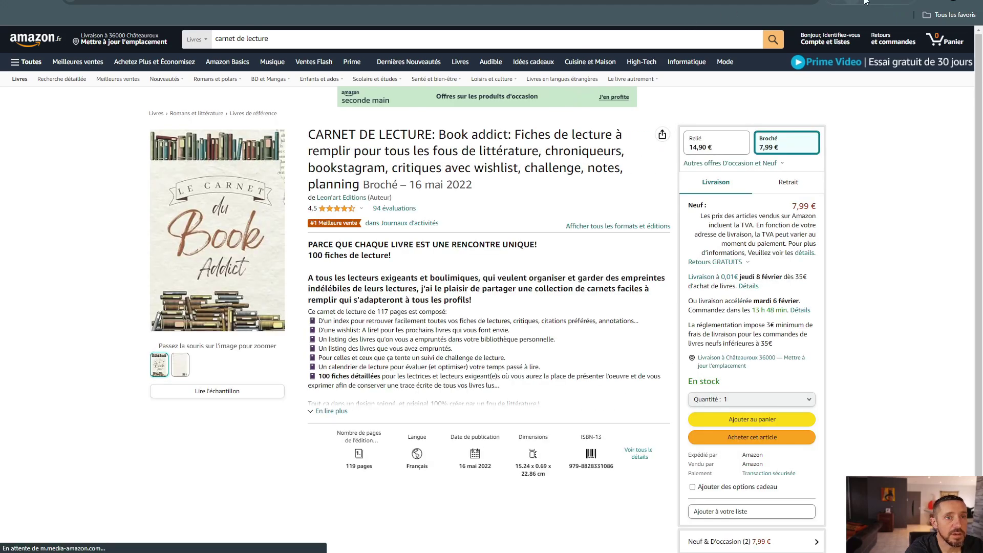
pyautogui.click(889, 2)
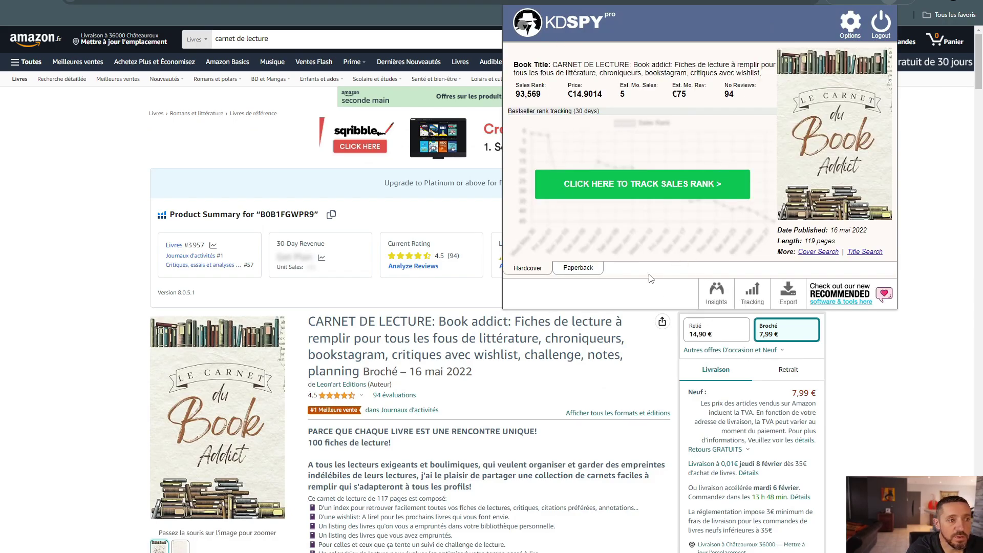
pyautogui.click(581, 270)
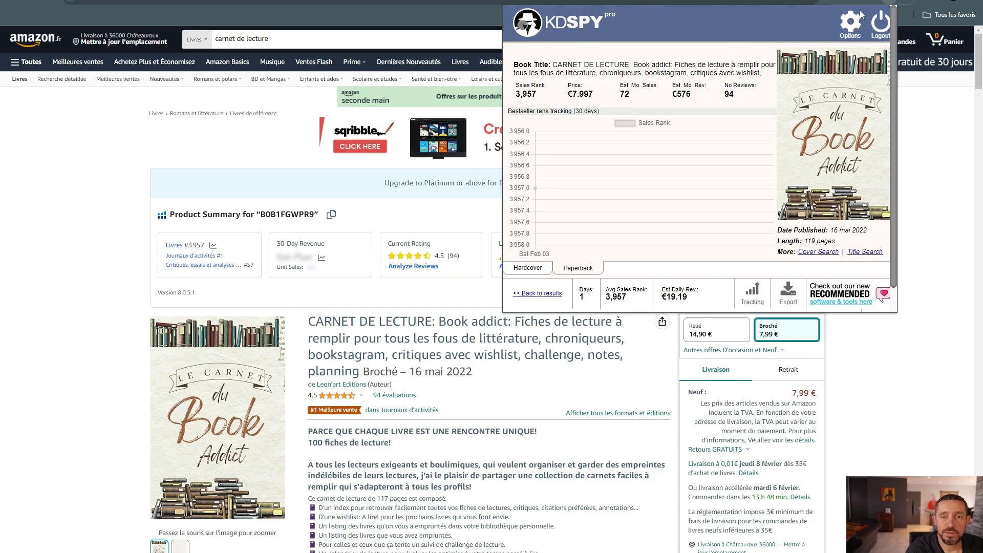
pyautogui.moveTo(537, 190)
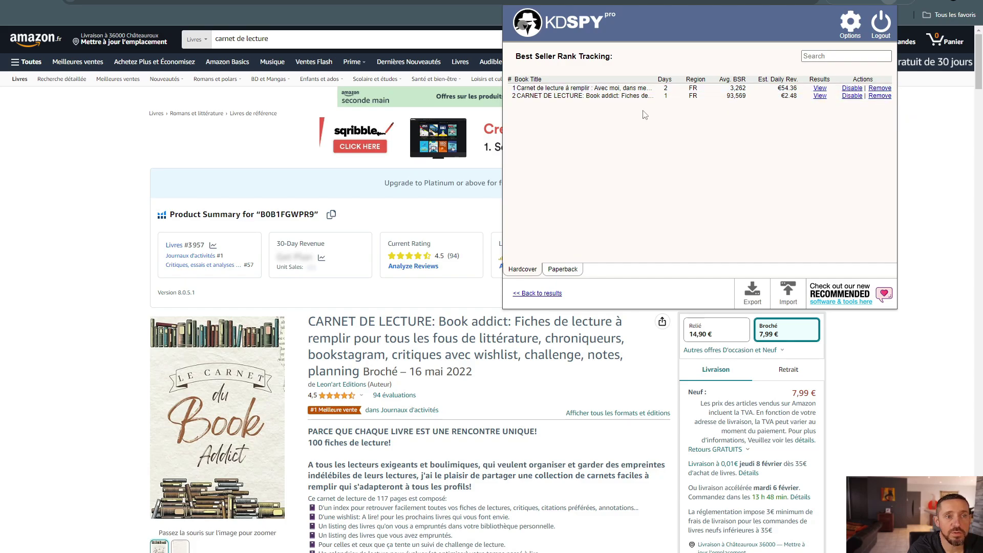
pyautogui.click(821, 97)
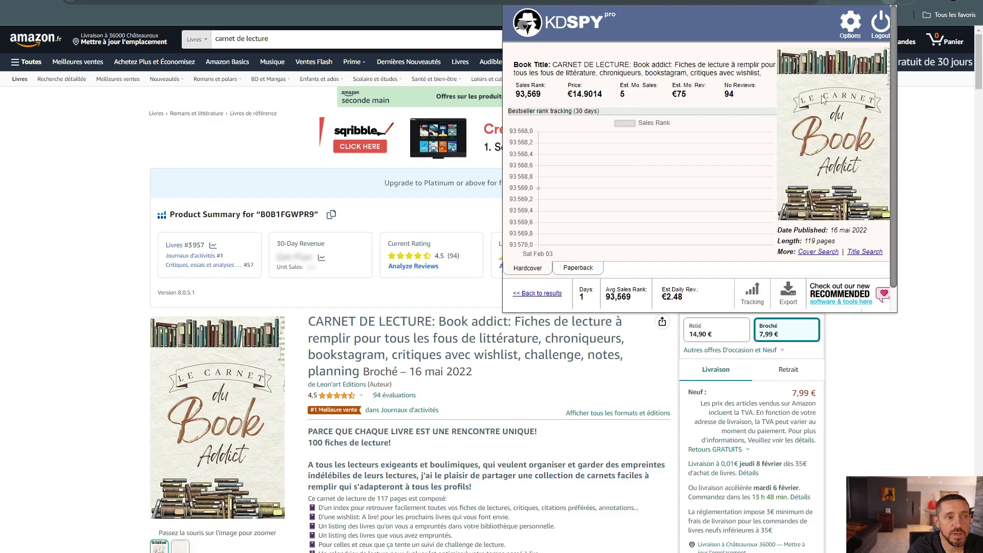
# - Repeat the Amazon.fr search for "carnet de lecture" and reopen the KDSPY results for it
pyautogui.click(292, 37)
pyautogui.press('Return')
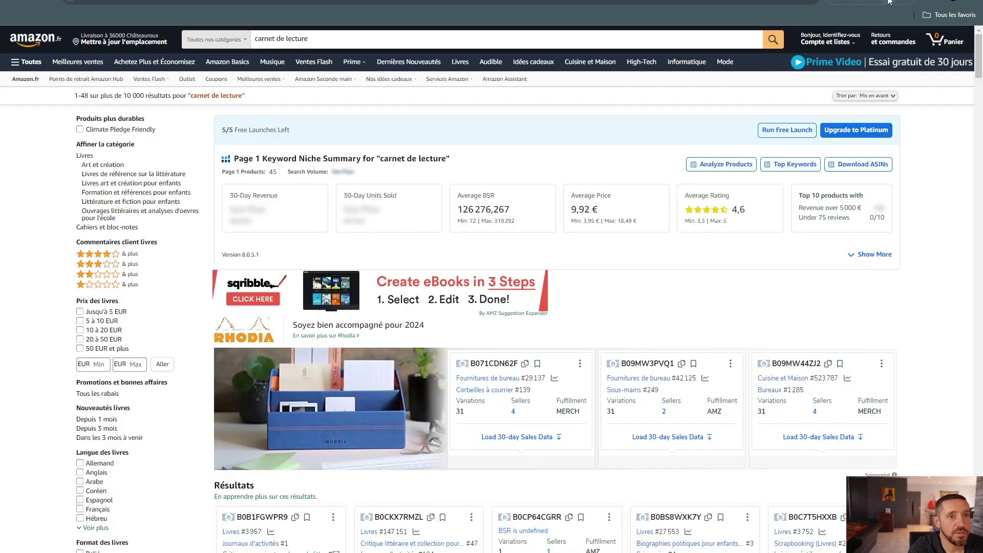
pyautogui.click(890, 1)
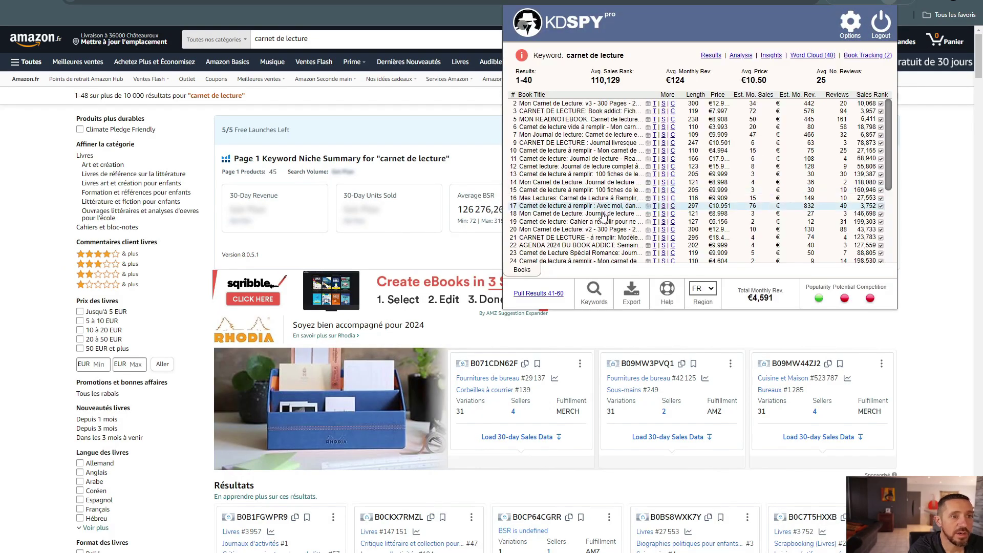
# - Search KDSPY's keyword suggestions for "carnet de lecture" in the Books category
pyautogui.click(592, 295)
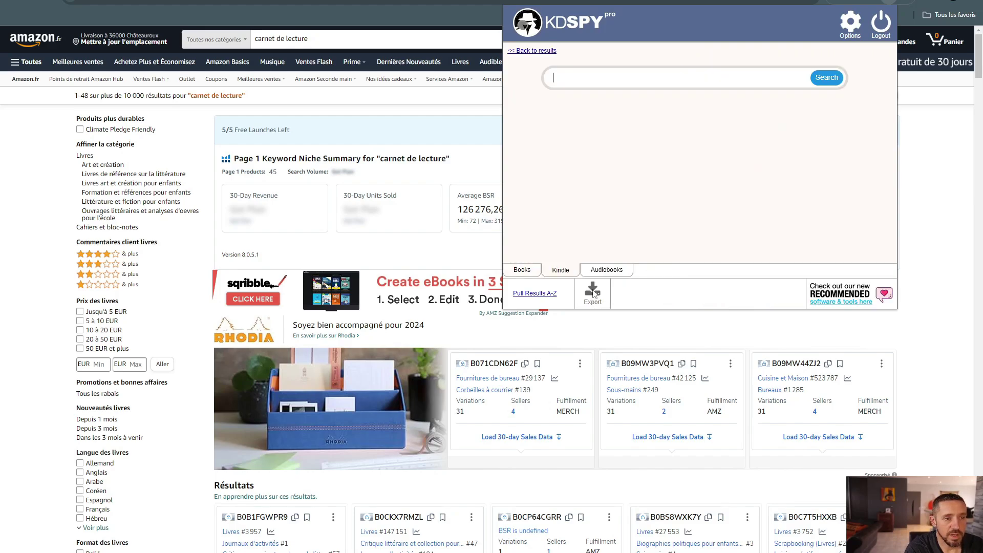
pyautogui.click(570, 77)
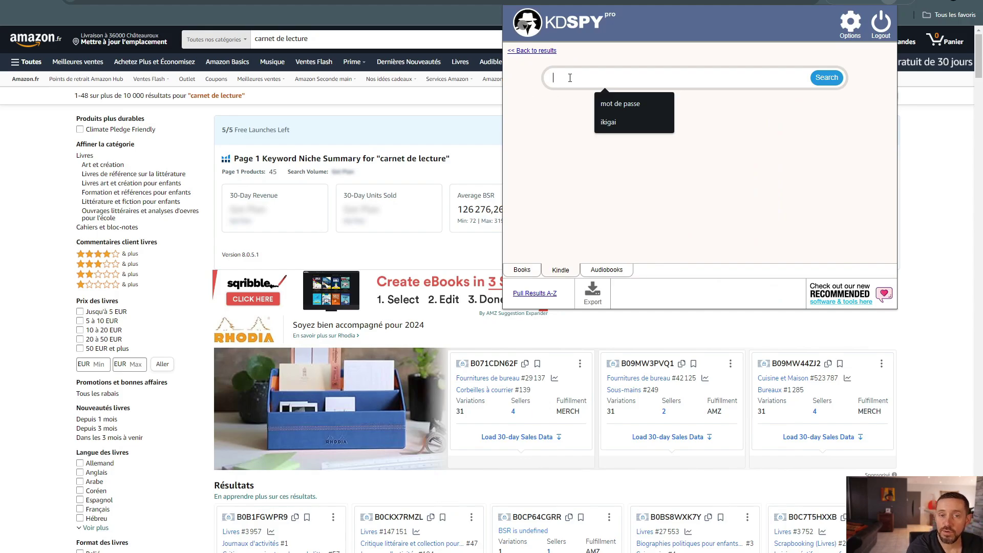
pyautogui.write('carnet de lecture')
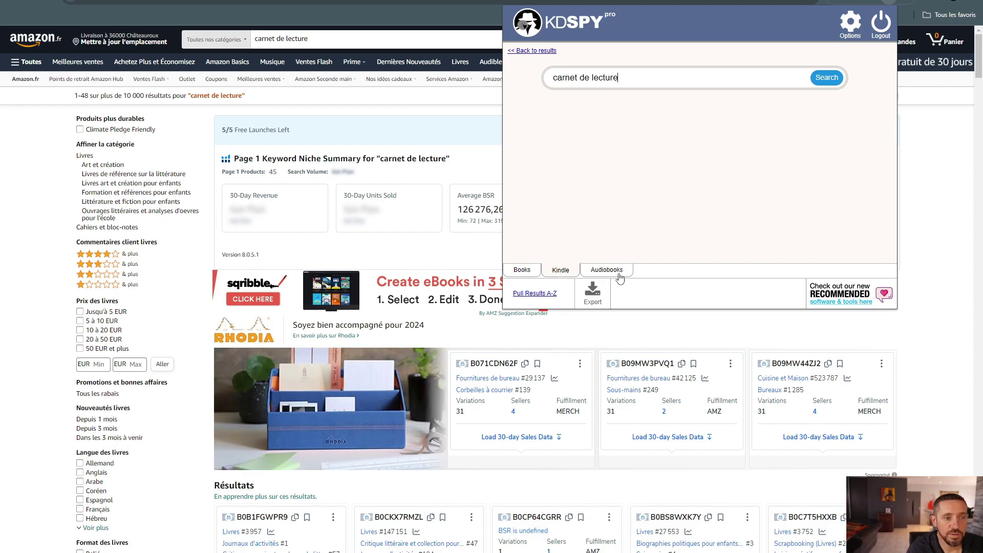
pyautogui.click(521, 275)
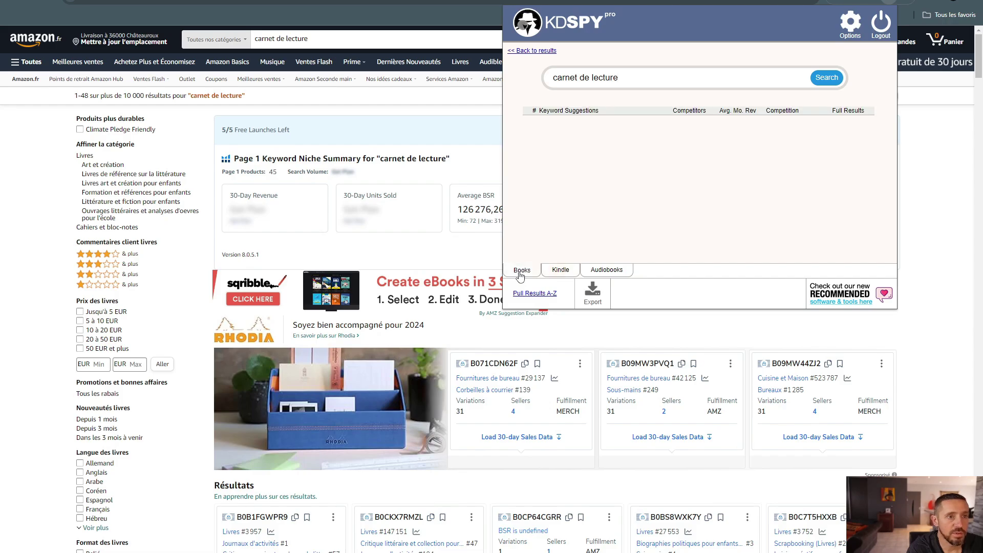
pyautogui.click(825, 79)
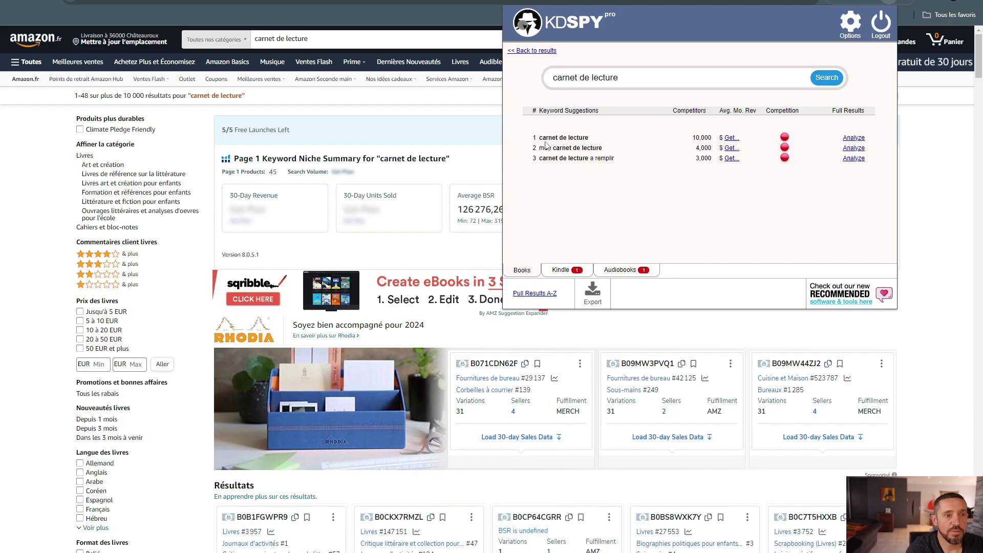
# - Pull the A-Z keyword suggestions for "carnet de lecture" and review their competitors and competition ratings
pyautogui.click(533, 294)
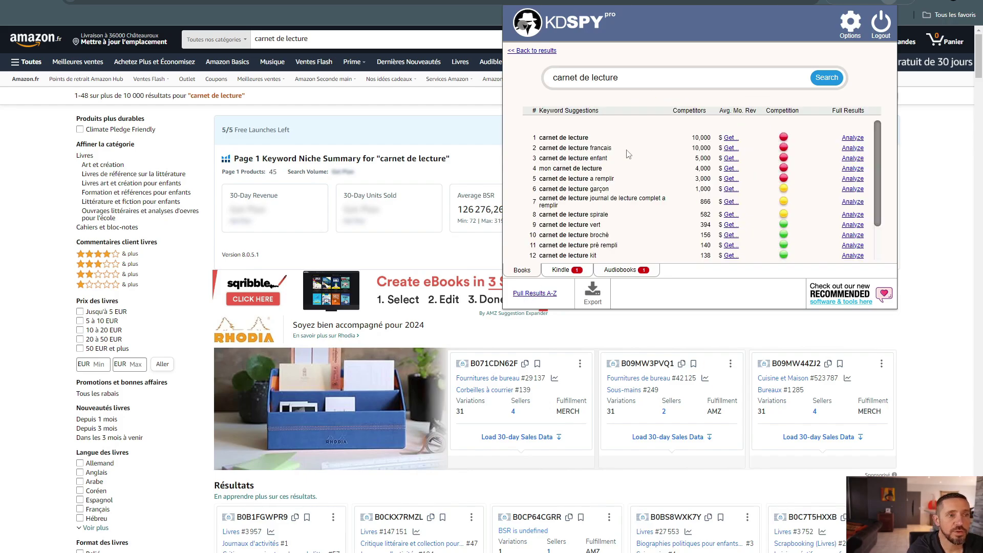
pyautogui.scroll(-2, 607, 192)
pyautogui.scroll(2, 582, 231)
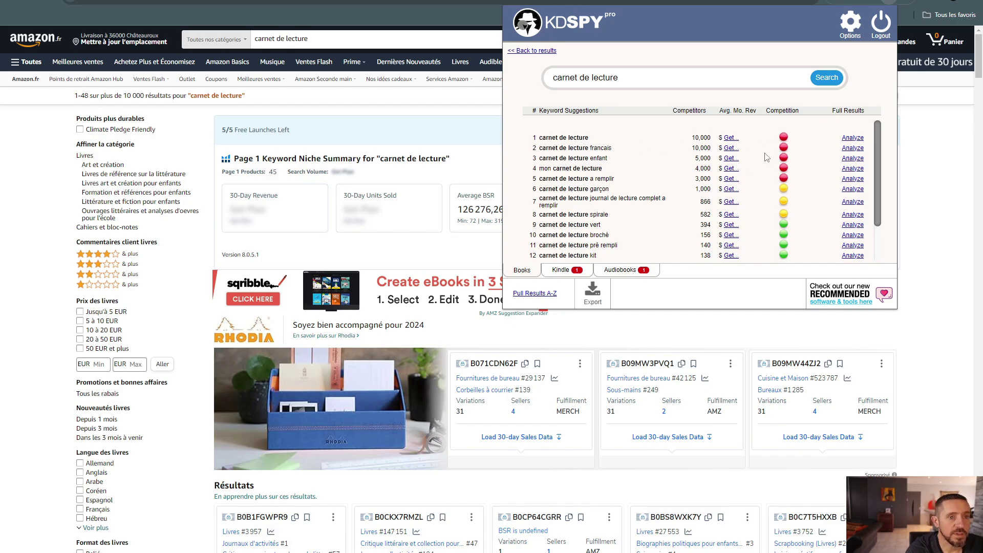
# - Analyze the full results for the suggestion "carnet de lecture pré rempli" and check its popularity, potential and competition ratings
pyautogui.scroll(-2, 597, 169)
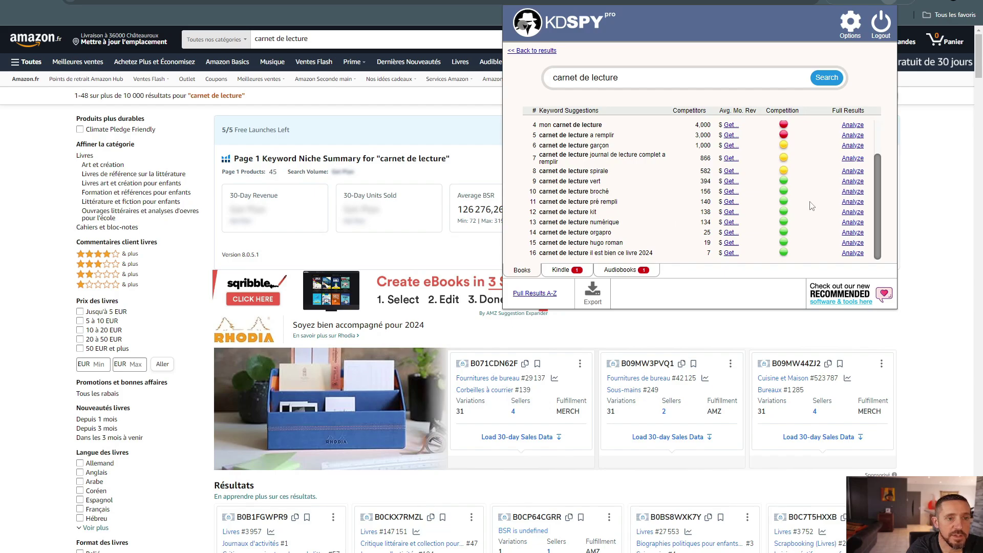
pyautogui.click(853, 203)
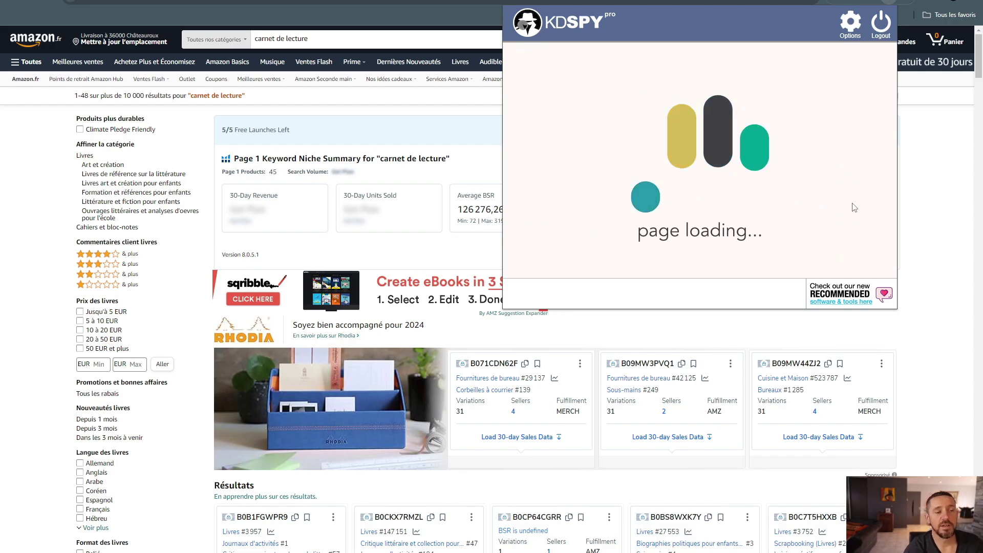
pyautogui.moveTo(517, 59)
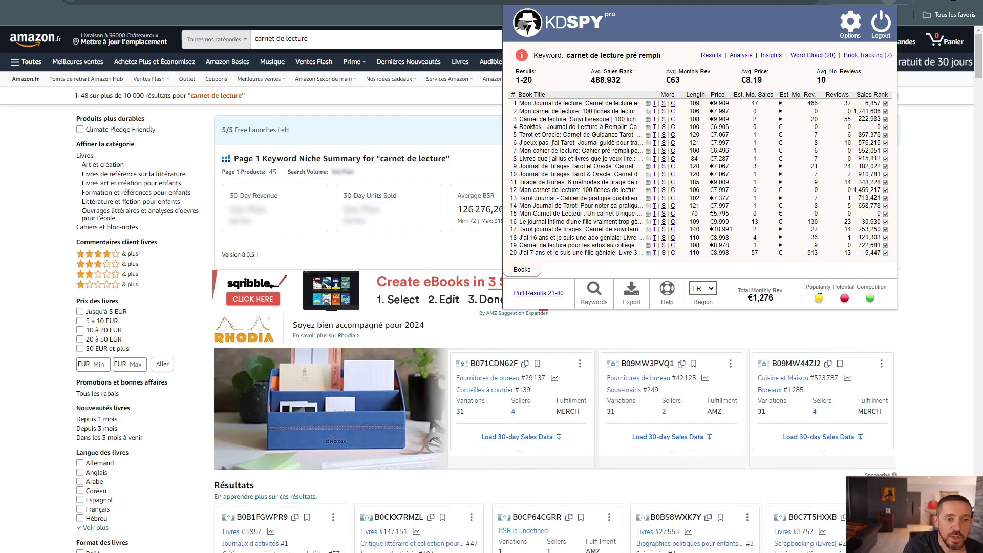
pyautogui.moveTo(819, 304)
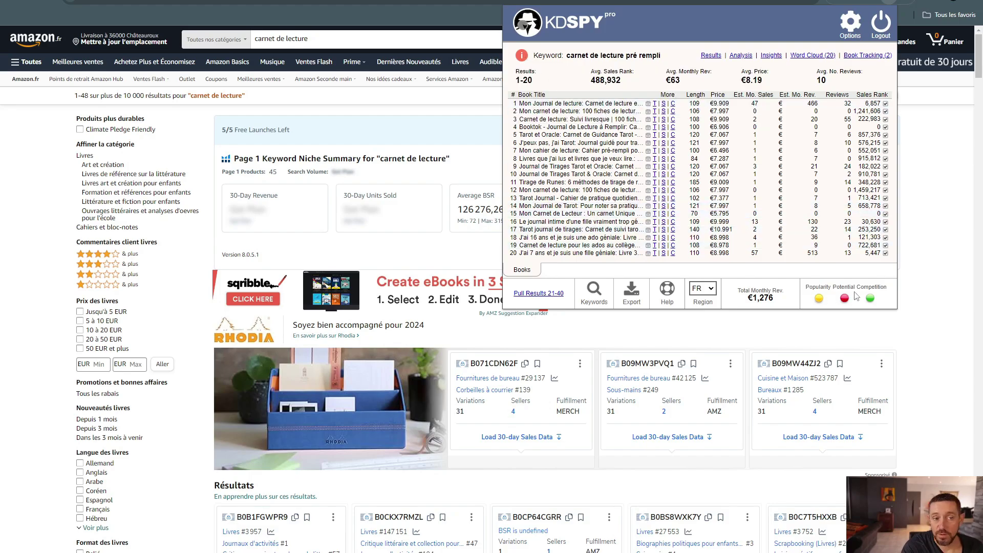
pyautogui.moveTo(872, 302)
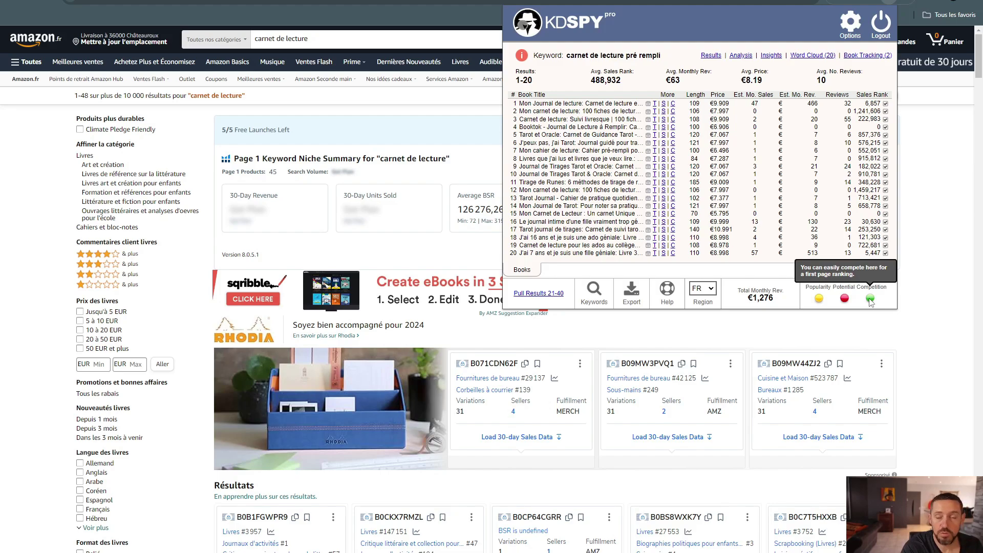
pyautogui.moveTo(818, 301)
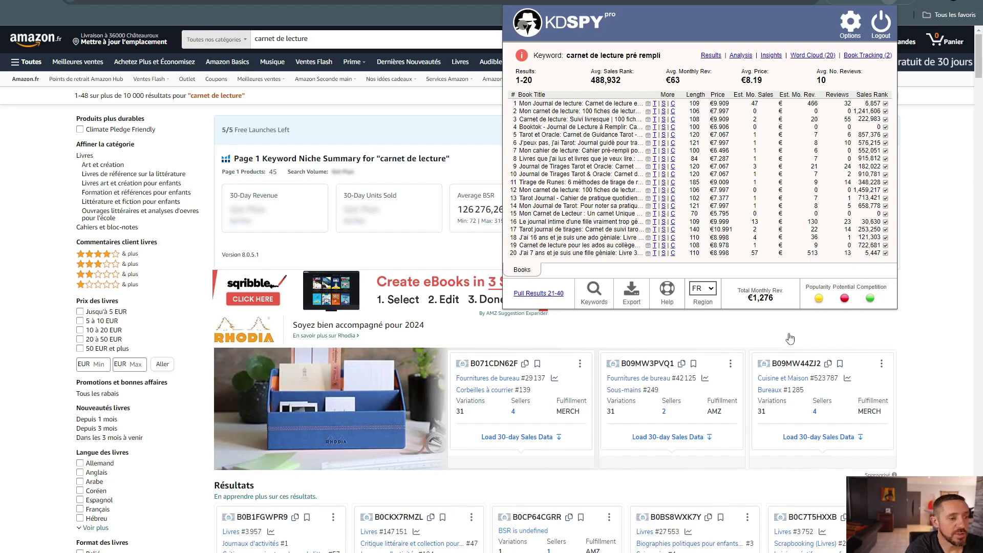
pyautogui.scroll(-2, 708, 332)
pyautogui.scroll(2, 699, 333)
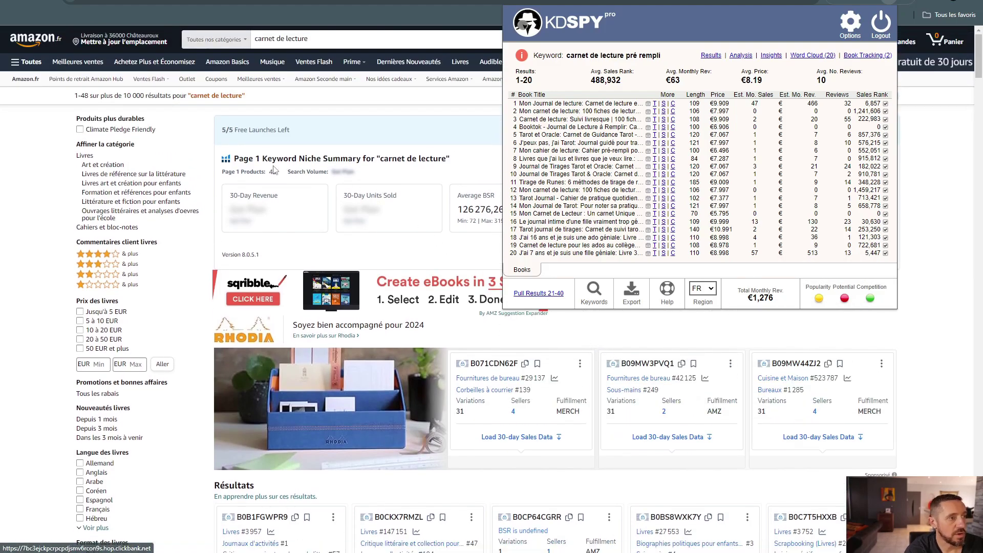
pyautogui.scroll(-3, 254, 286)
pyautogui.scroll(3, 251, 306)
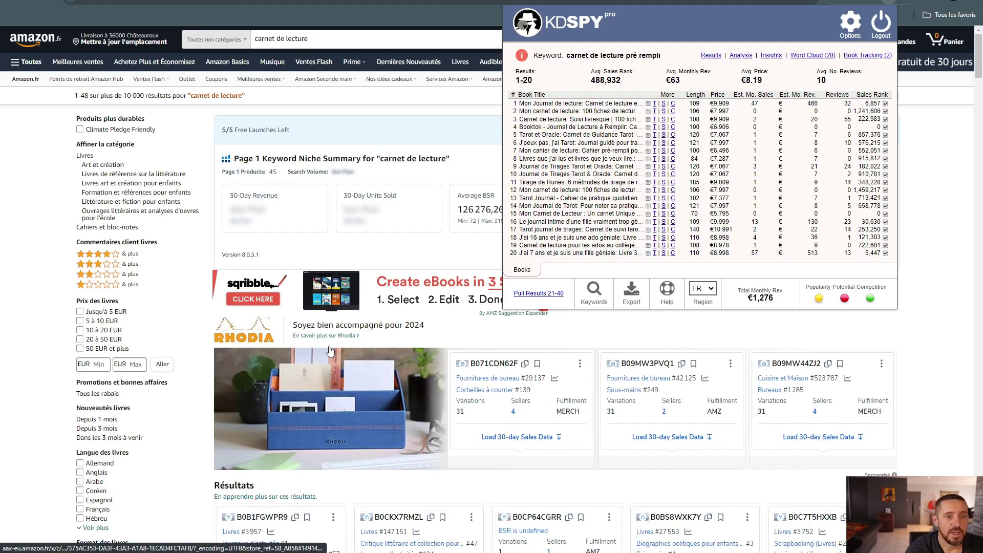
# - Return to the keyword suggestions for "carnet de lecture" and review the less competitive variants
pyautogui.click(594, 293)
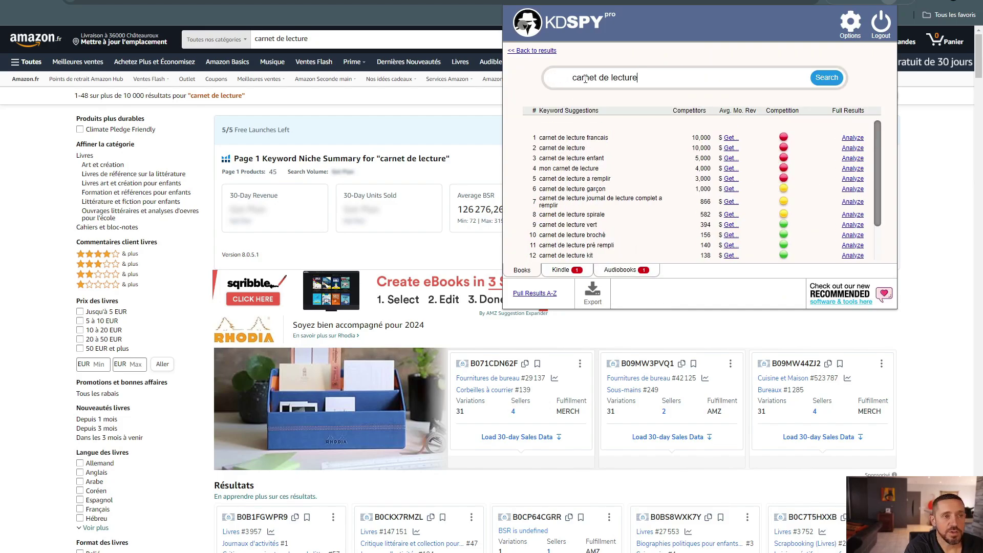
pyautogui.scroll(-2, 583, 196)
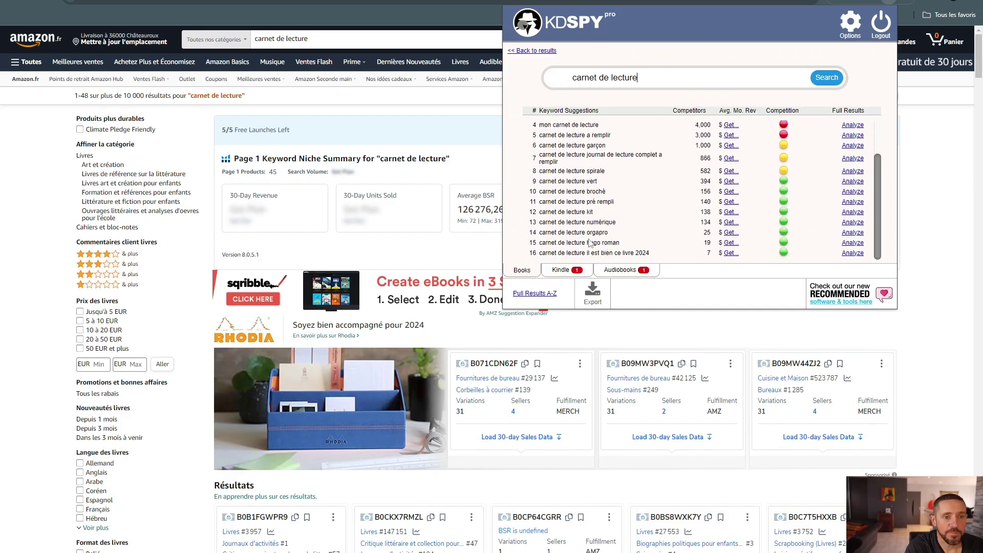
pyautogui.scroll(2, 574, 168)
pyautogui.scroll(-2, 575, 205)
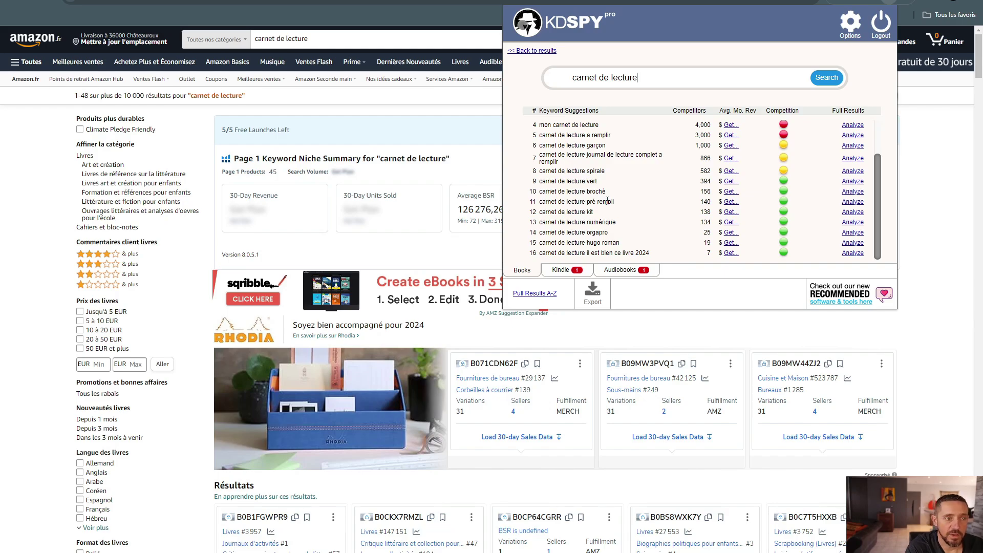
pyautogui.scroll(2, 631, 152)
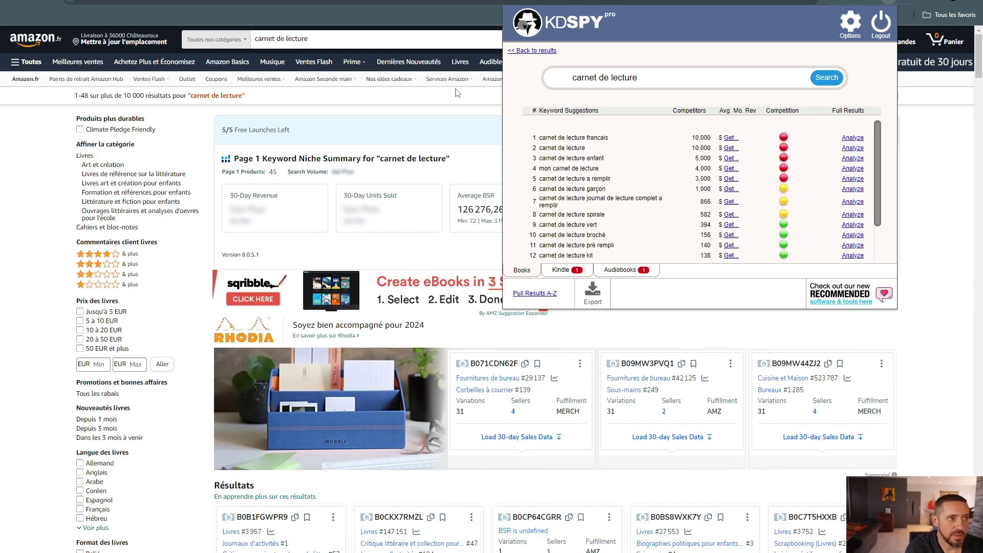
# - Search Amazon.fr for the suggested "carnet de lecture booktok" and check its KDSPY popularity, potential and competition ratings
pyautogui.click(334, 47)
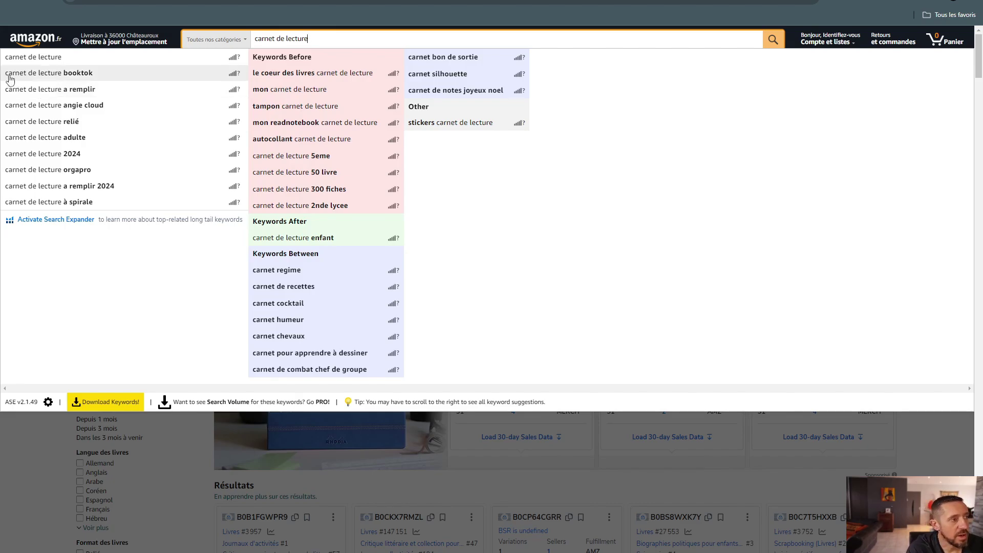
pyautogui.click(45, 73)
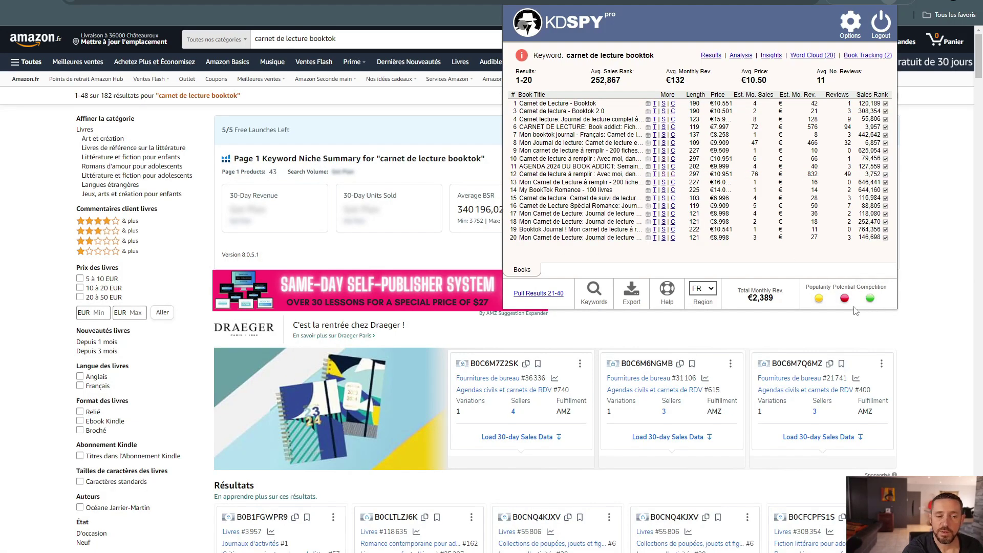
pyautogui.moveTo(817, 303)
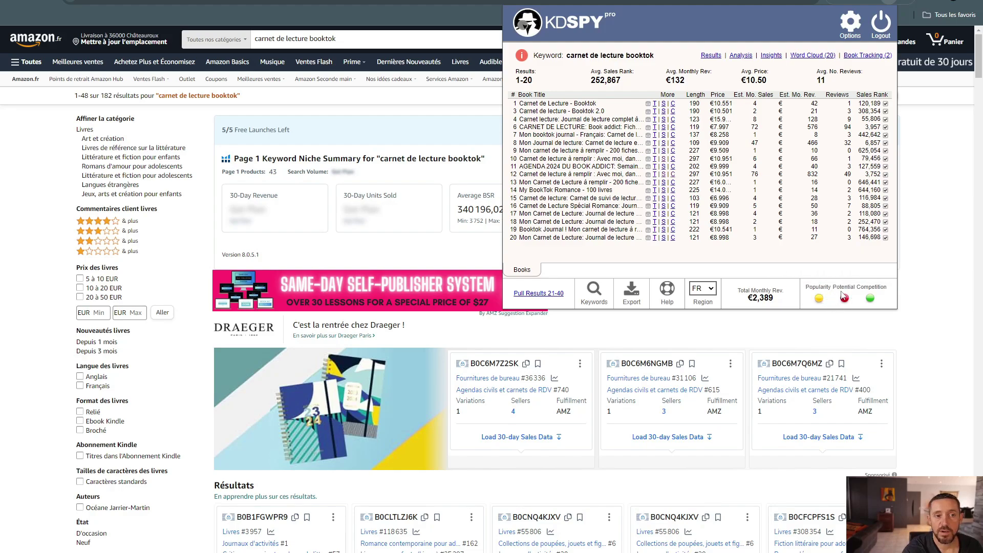
pyautogui.moveTo(850, 307)
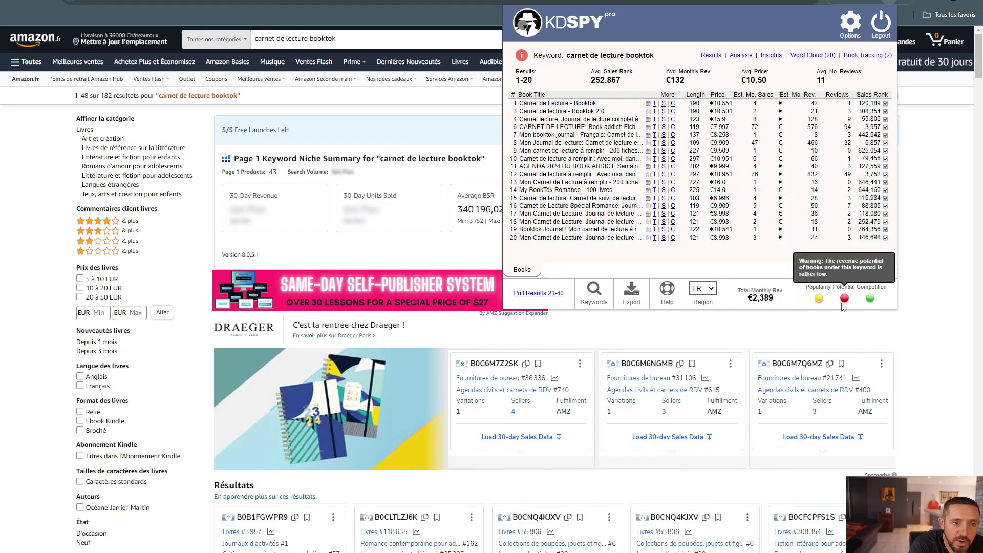
# - Run KDSPY on the Amazon.fr best sellers in Livres and examine the category's popularity, potential and competition ratings
pyautogui.click(347, 37)
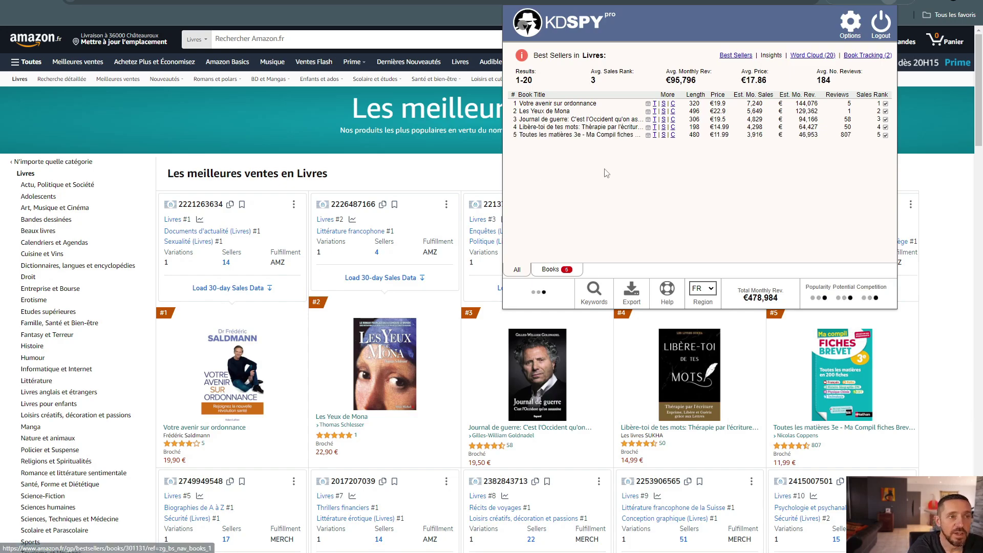
pyautogui.scroll(-1, 88, 302)
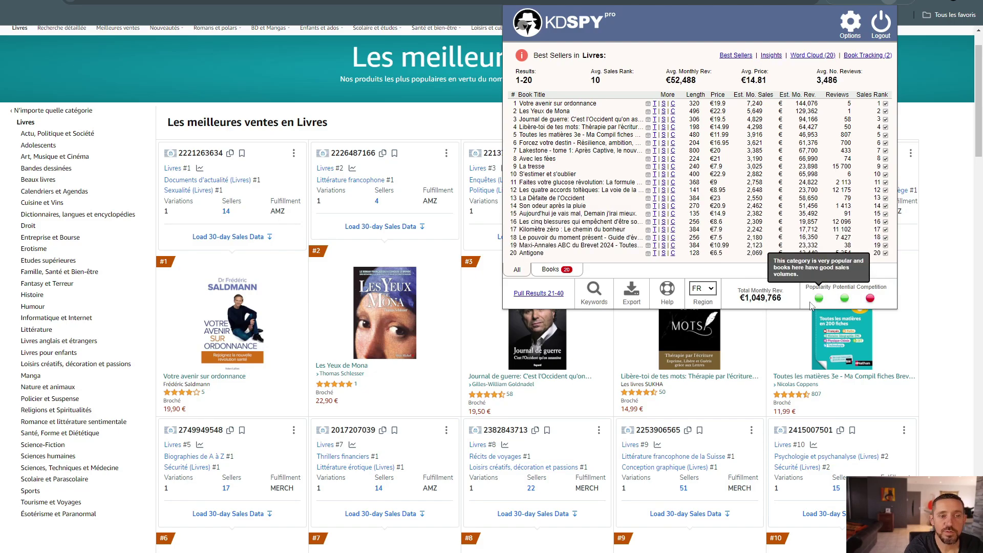
pyautogui.moveTo(871, 301)
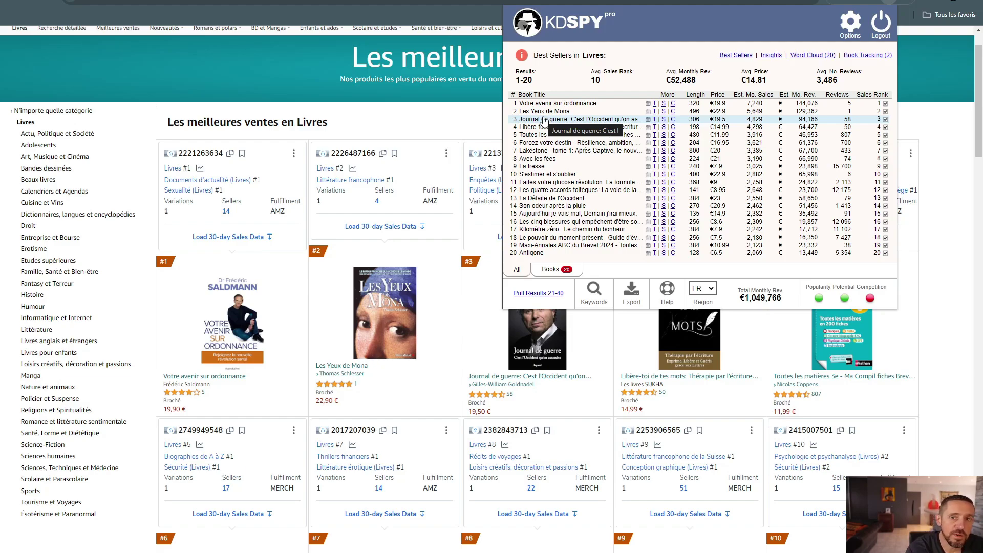
pyautogui.moveTo(814, 307)
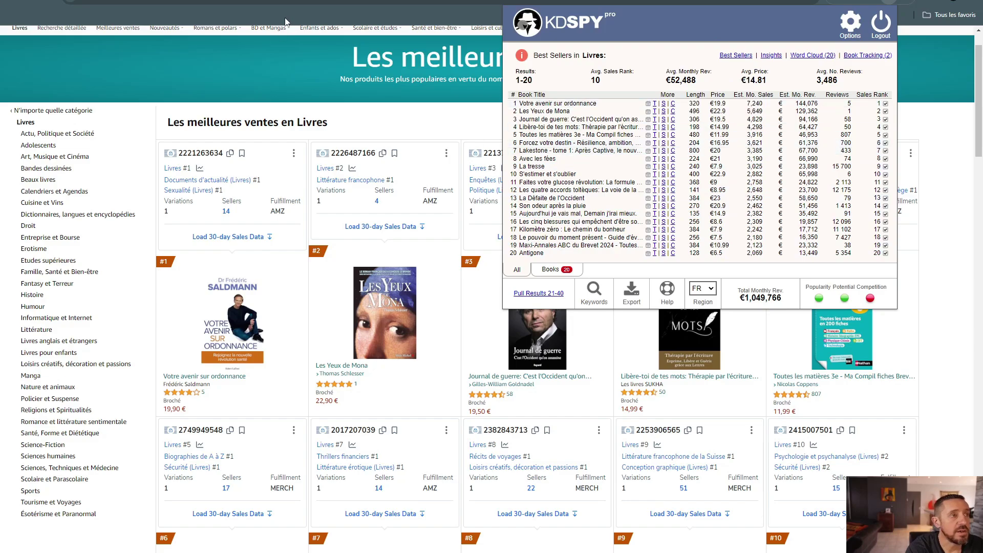
# - Search Amazon.fr's Livres department for "carnet de lecture" and look up KDSPY keyword suggestions for the same term
pyautogui.scroll(2, 261, 75)
pyautogui.click(256, 41)
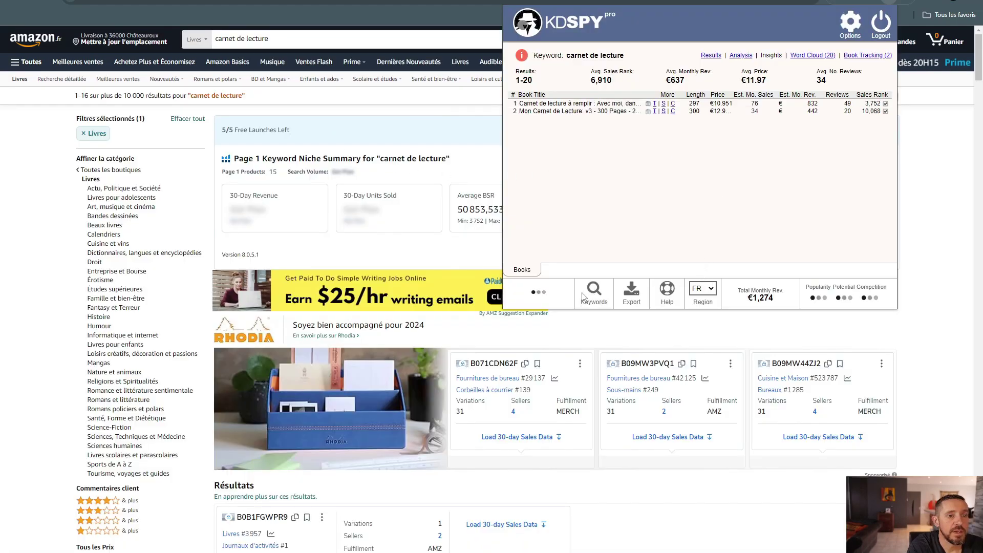
pyautogui.click(582, 291)
pyautogui.write('carnet de lecture')
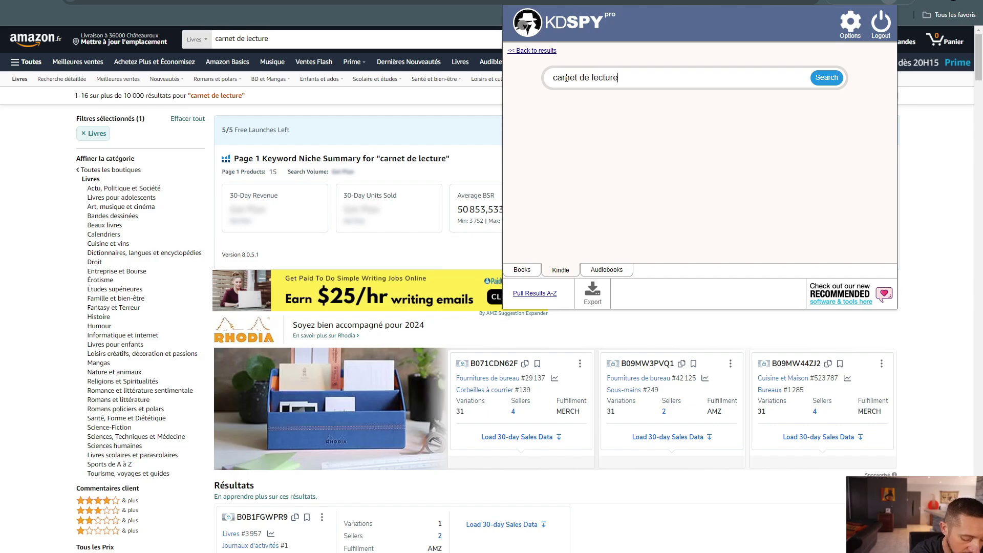
pyautogui.press('Return')
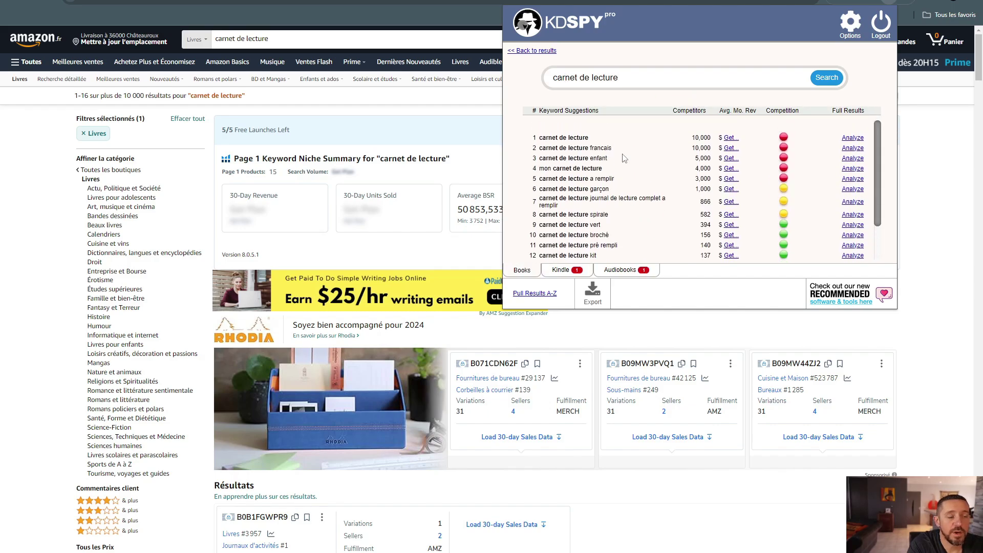
# - From the "carnet de lecture" results, open the AI insights and send the Market Intelligence Report prompt to ChatGPT
pyautogui.scroll(-1, 607, 230)
pyautogui.click(592, 296)
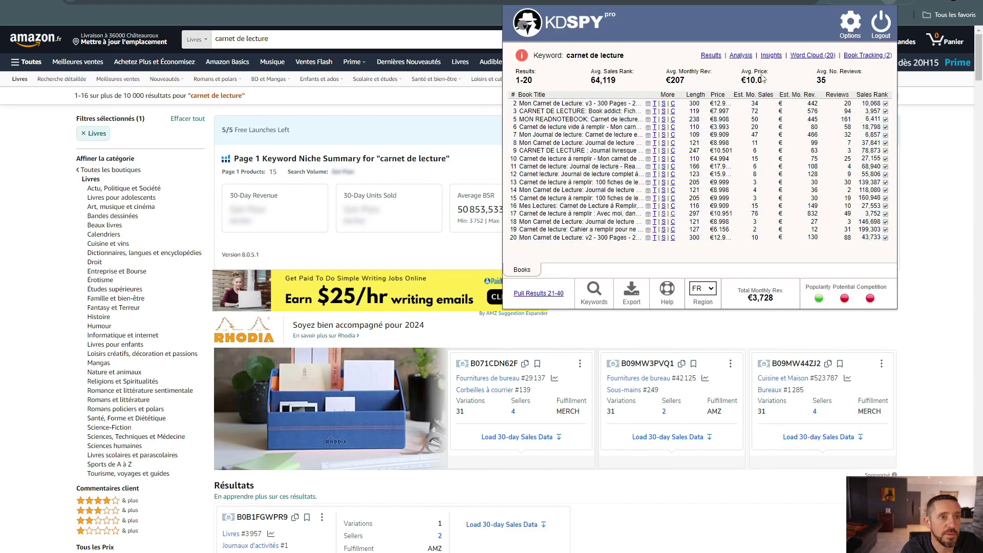
pyautogui.click(771, 55)
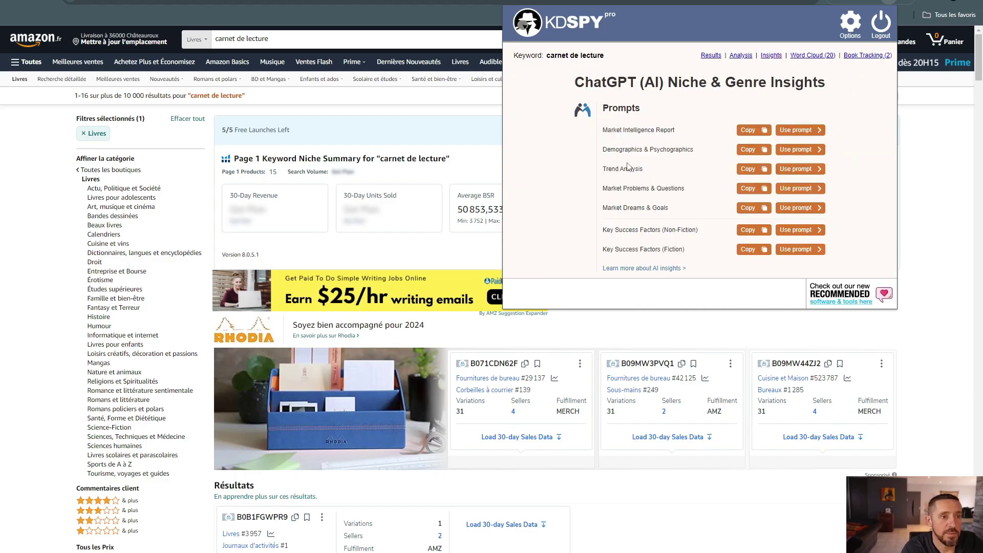
pyautogui.click(802, 132)
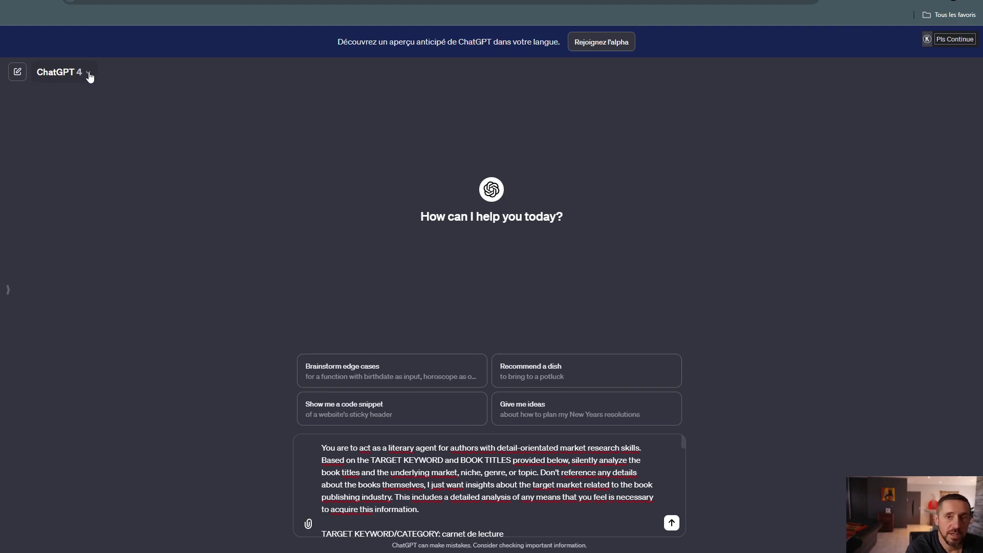
pyautogui.click(90, 76)
pyautogui.click(74, 148)
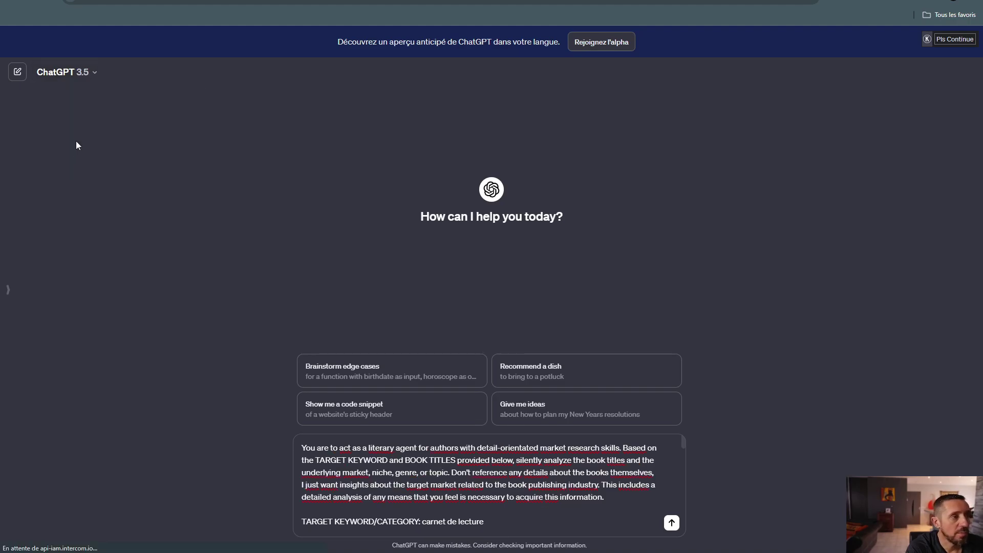
pyautogui.click(93, 75)
pyautogui.click(59, 100)
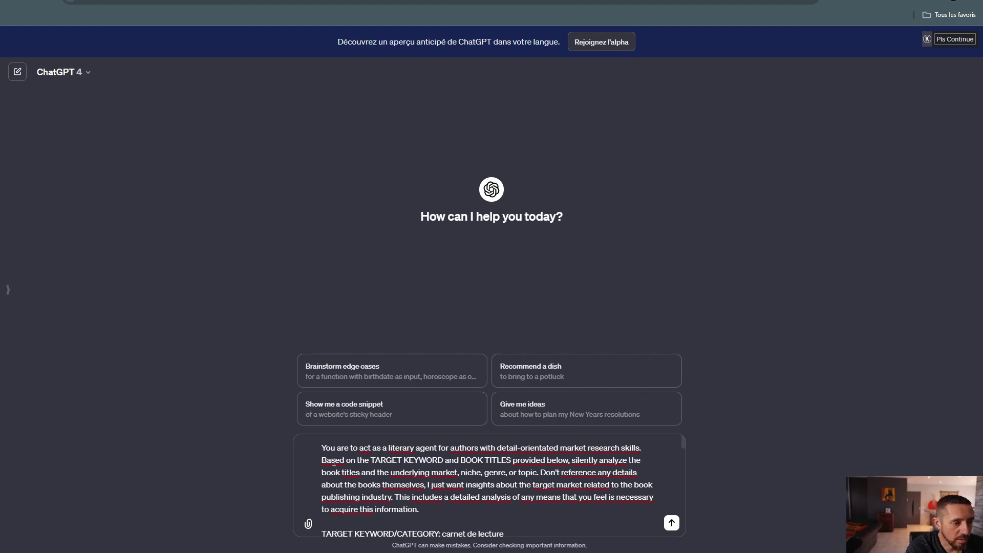
# - Read through the Market Intelligence Report prompt, including its target keyword, book titles, report sections and format instructions
pyautogui.scroll(-15, 348, 444)
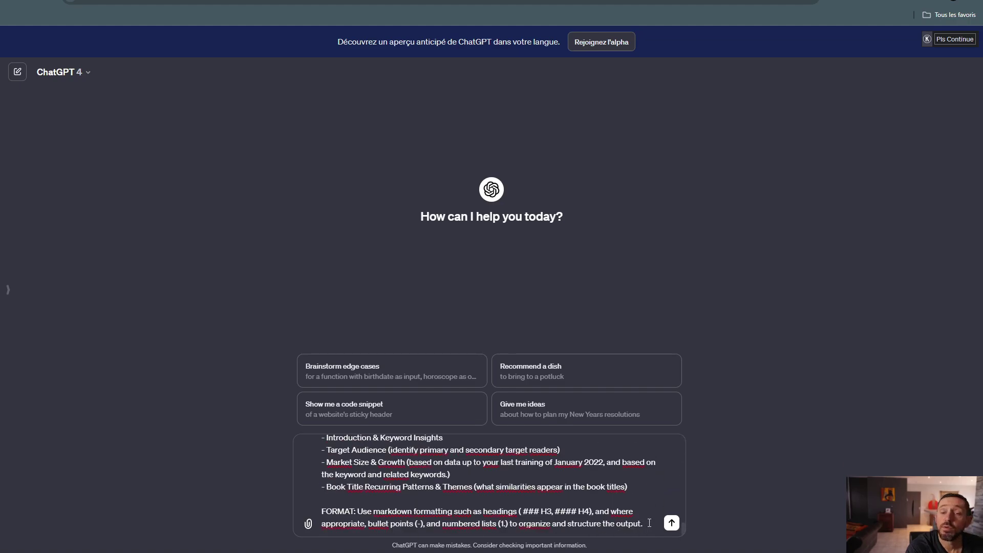
pyautogui.scroll(10, 650, 523)
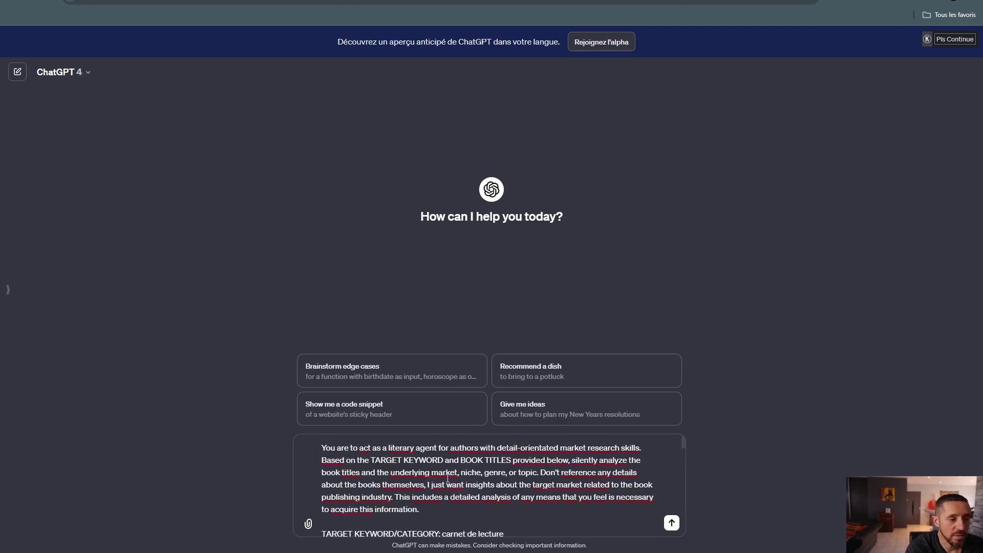
pyautogui.scroll(-4, 485, 474)
pyautogui.scroll(-5, 486, 475)
pyautogui.scroll(5, 623, 523)
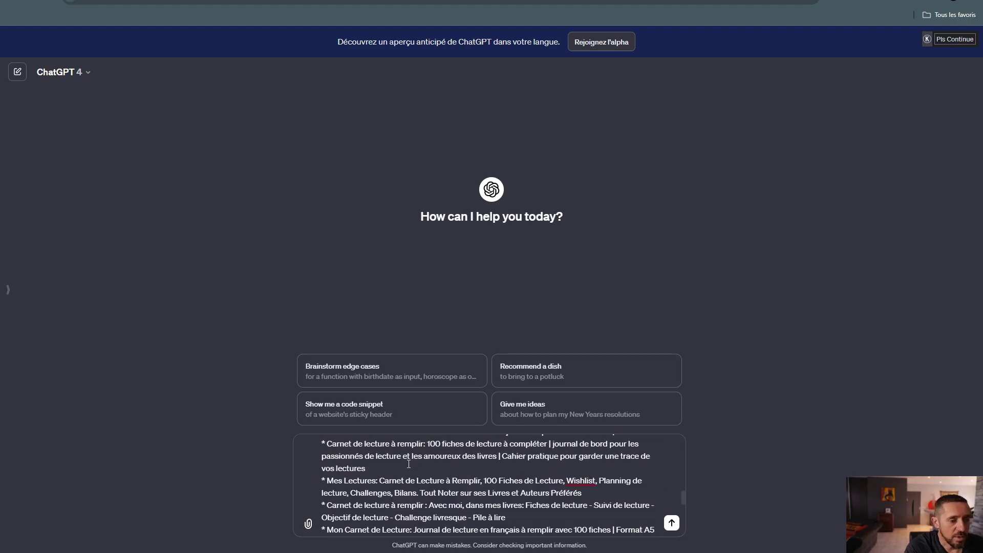
pyautogui.scroll(-5, 472, 491)
pyautogui.scroll(10, 423, 485)
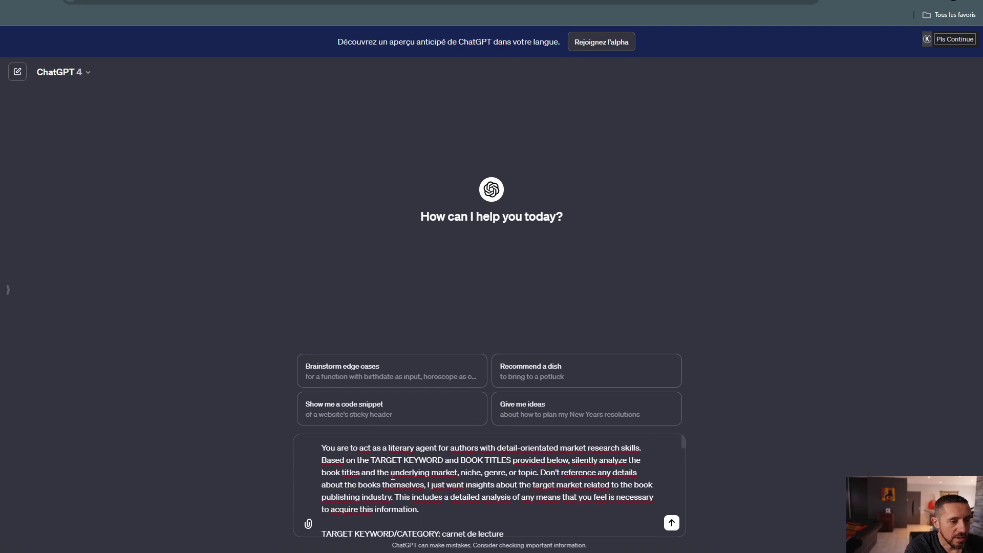
# - Add "and translated into french" to the end of the Market Intelligence Report prompt's format instructions and submit the prompt
pyautogui.scroll(-5, 395, 466)
pyautogui.scroll(-5, 395, 466)
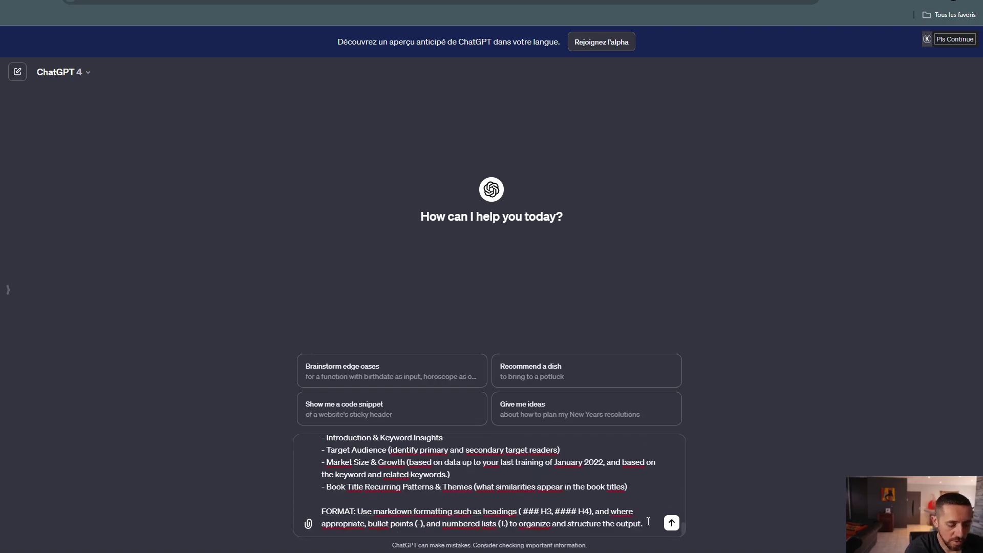
pyautogui.write('and trnanlated into french')
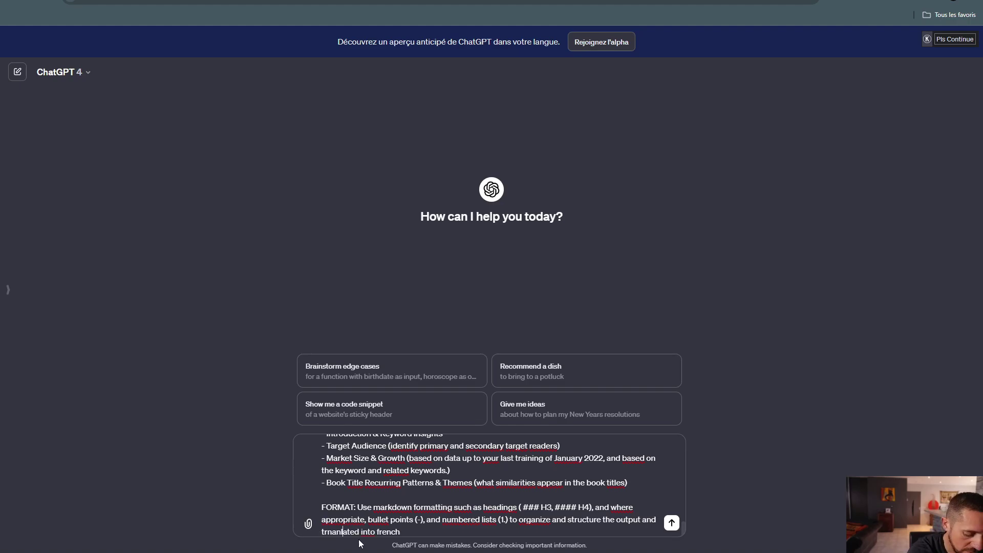
pyautogui.click(342, 531)
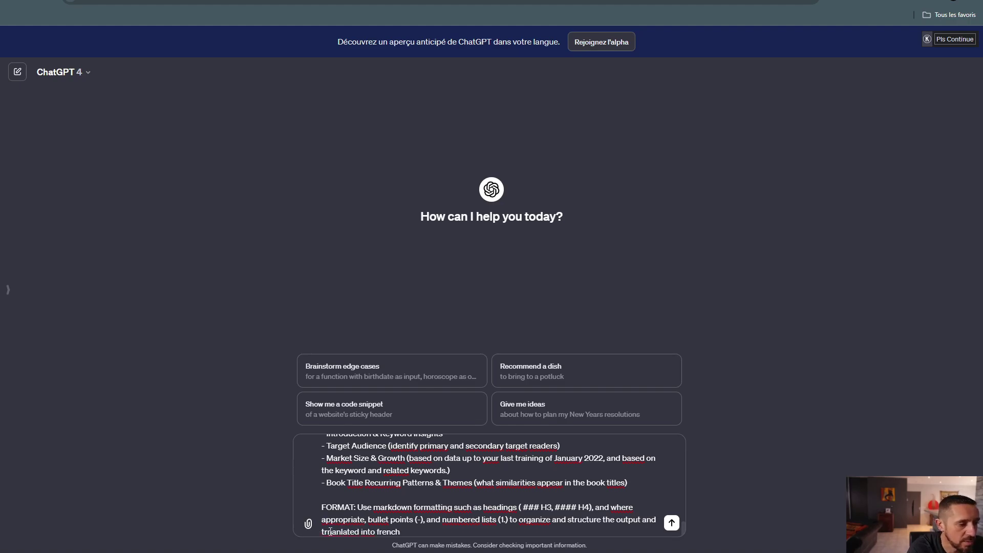
pyautogui.write('s')
pyautogui.press('Return')
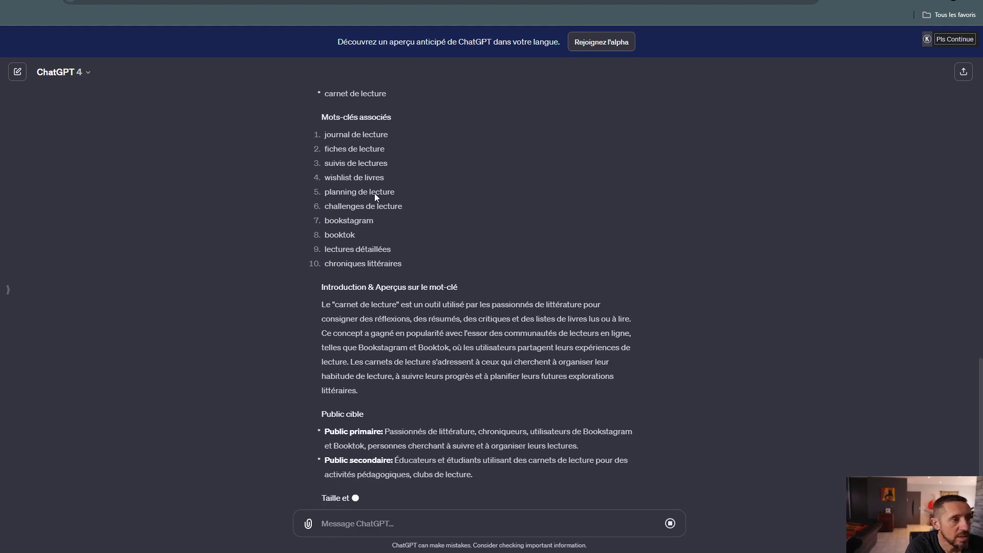
# - Read the generated French market report, covering related keywords, target audience, market size and growth, and recurring book title themes
pyautogui.scroll(3, 569, 217)
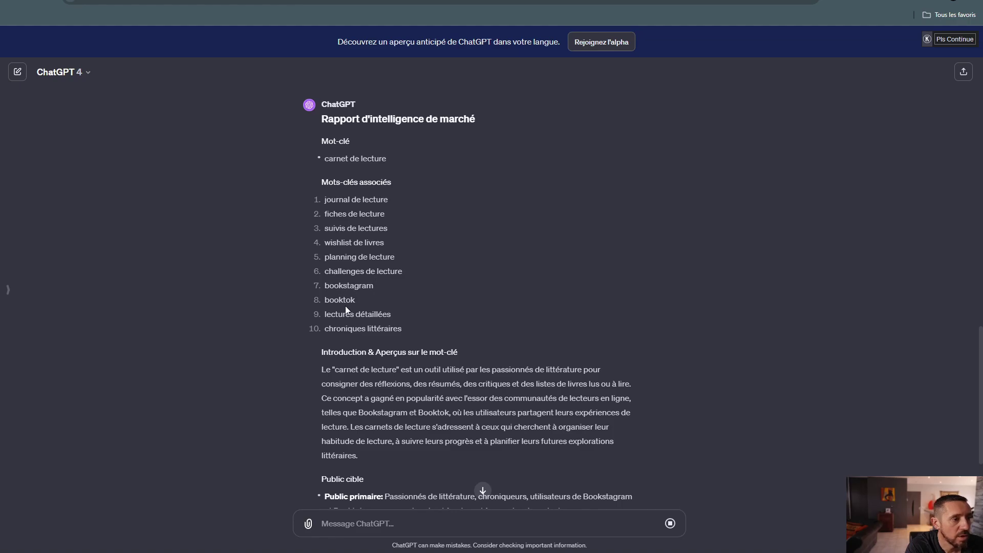
pyautogui.scroll(-2, 367, 306)
pyautogui.scroll(-2, 335, 266)
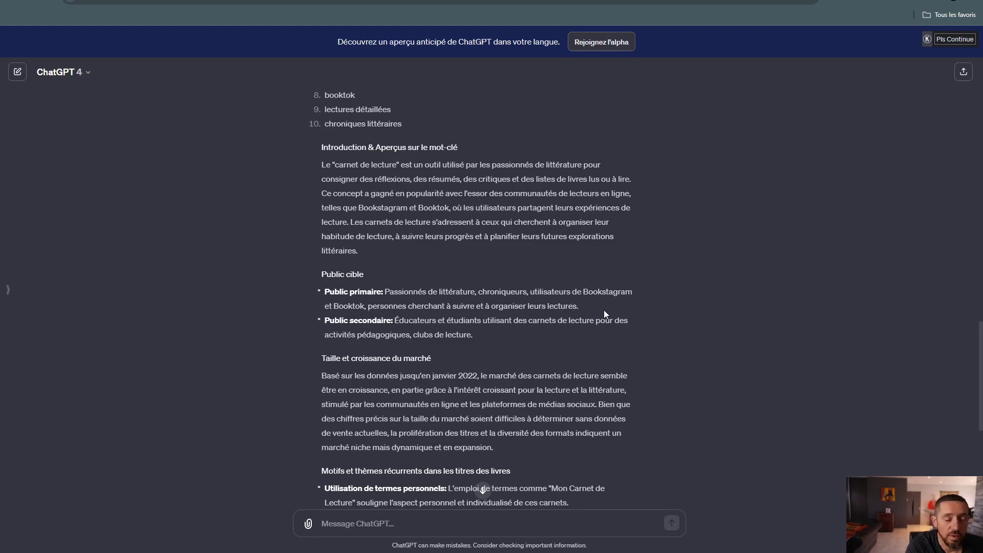
pyautogui.scroll(-2, 381, 262)
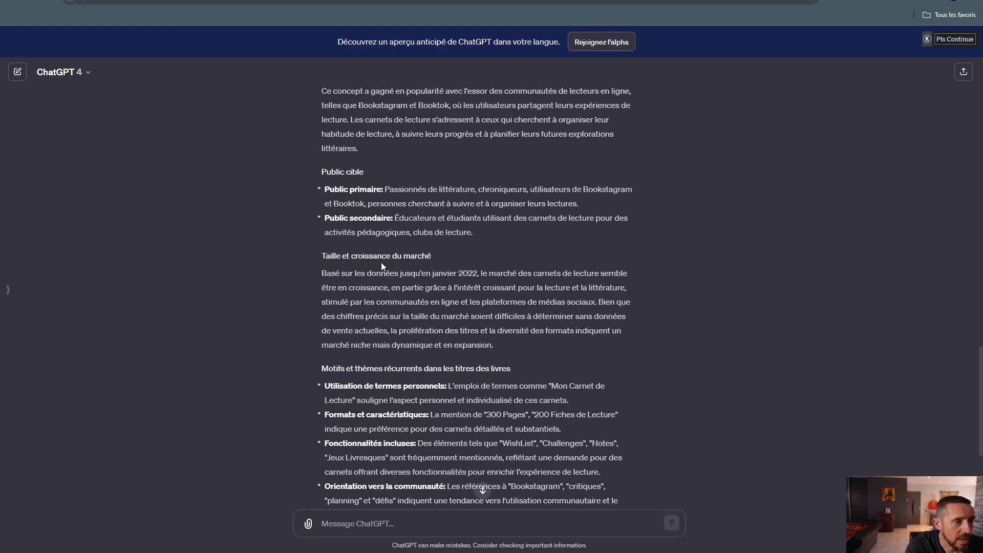
pyautogui.scroll(-5, 427, 272)
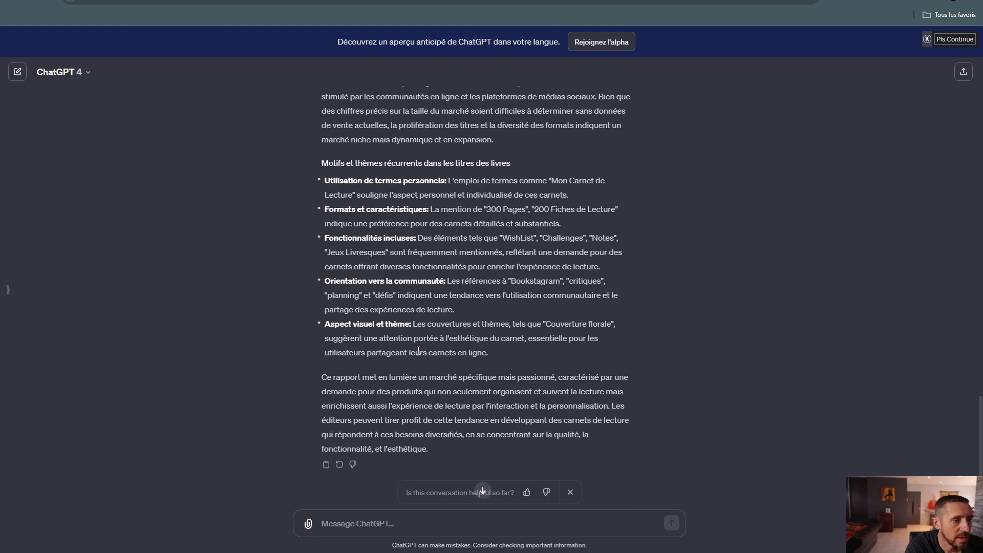
pyautogui.scroll(15, 423, 392)
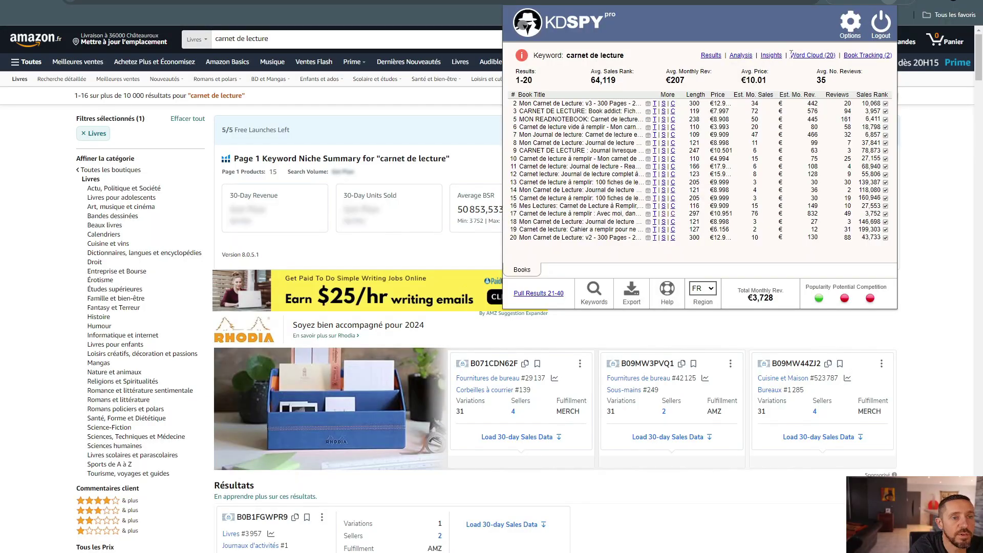
# - Back in KDSPY on Amazon.fr, open the AI insights for "carnet de lecture" and send the Market Problems & Questions prompt to ChatGPT, requesting French output
pyautogui.click(772, 55)
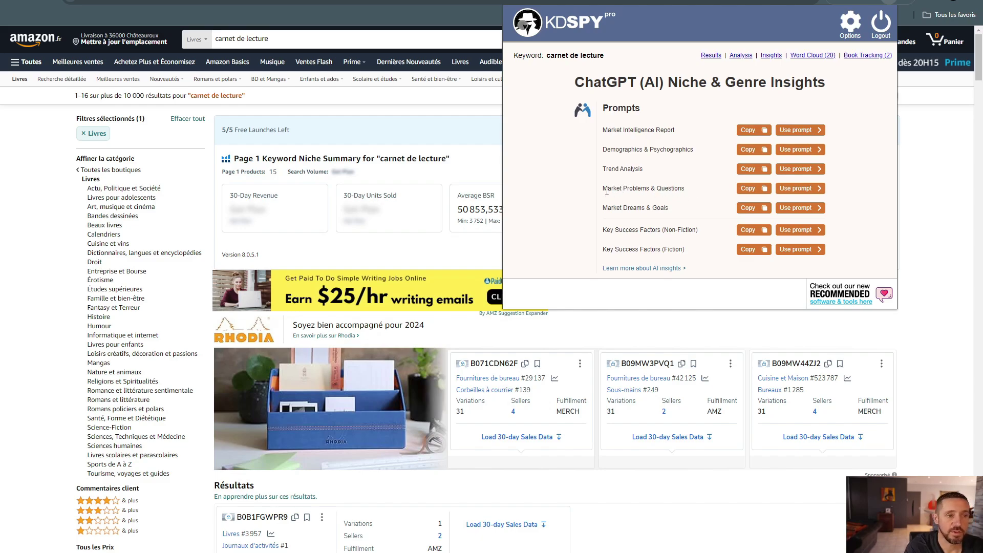
pyautogui.click(748, 189)
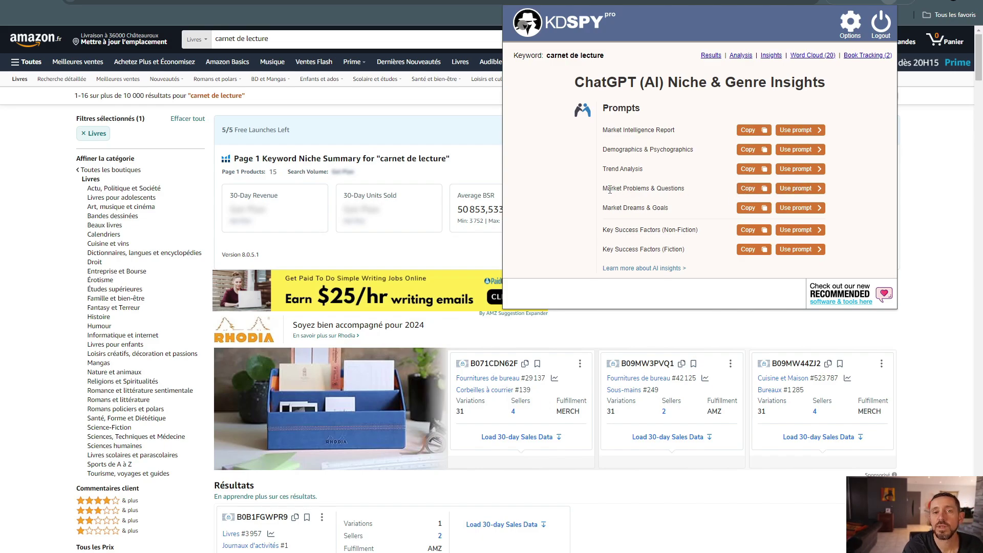
pyautogui.click(791, 190)
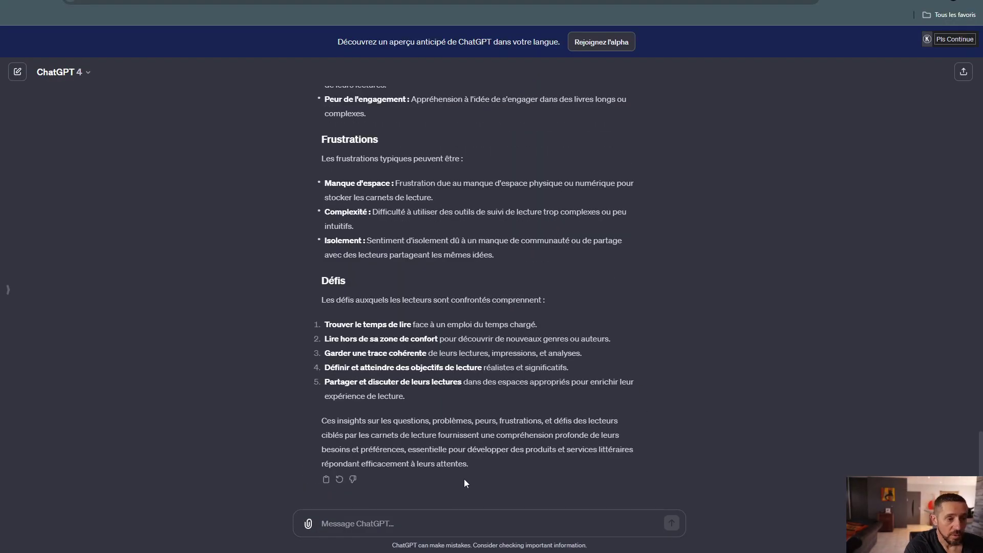
# - Read through ChatGPT's French answer on the readers' questions, problems, fears, frustrations and challenges
pyautogui.scroll(1, 451, 389)
pyautogui.scroll(5, 451, 393)
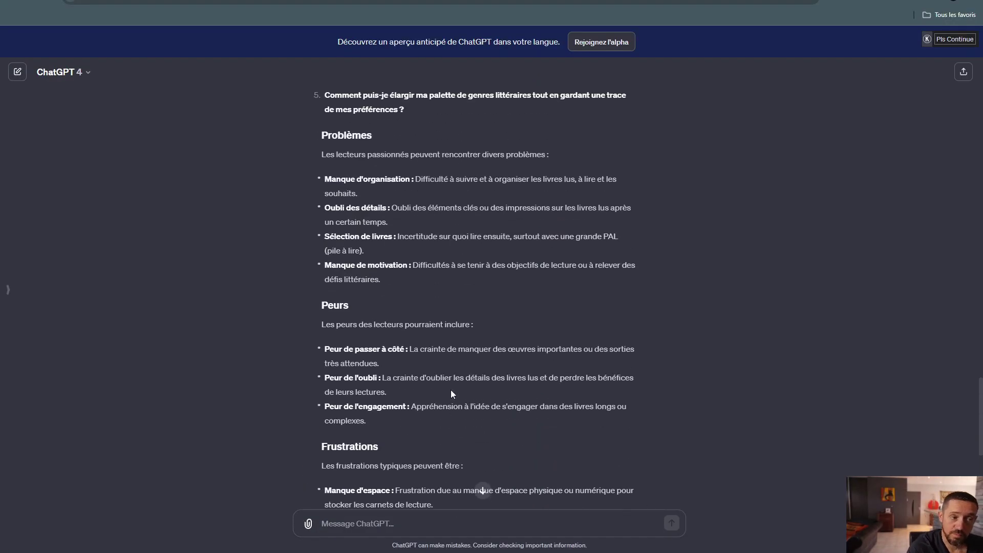
pyautogui.scroll(6, 452, 393)
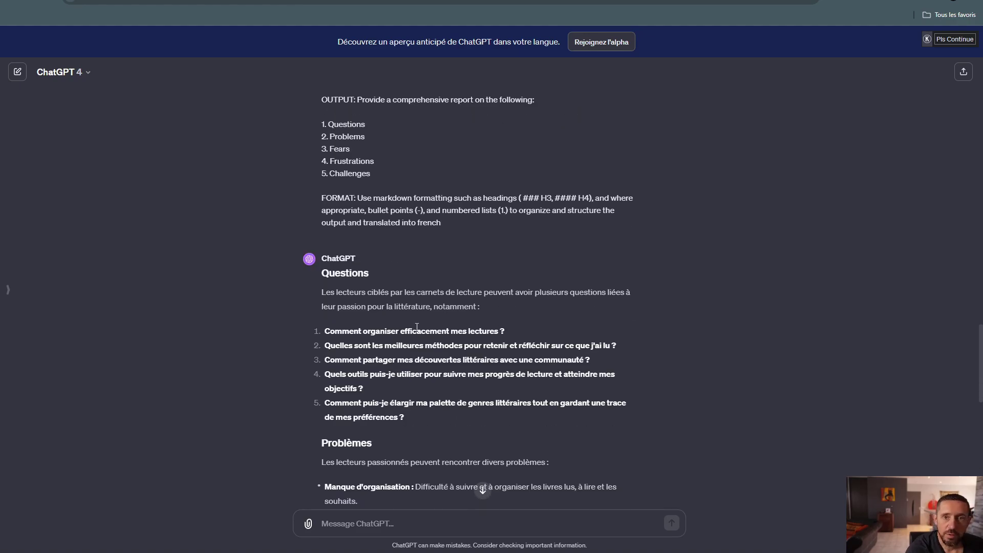
pyautogui.scroll(-1, 417, 327)
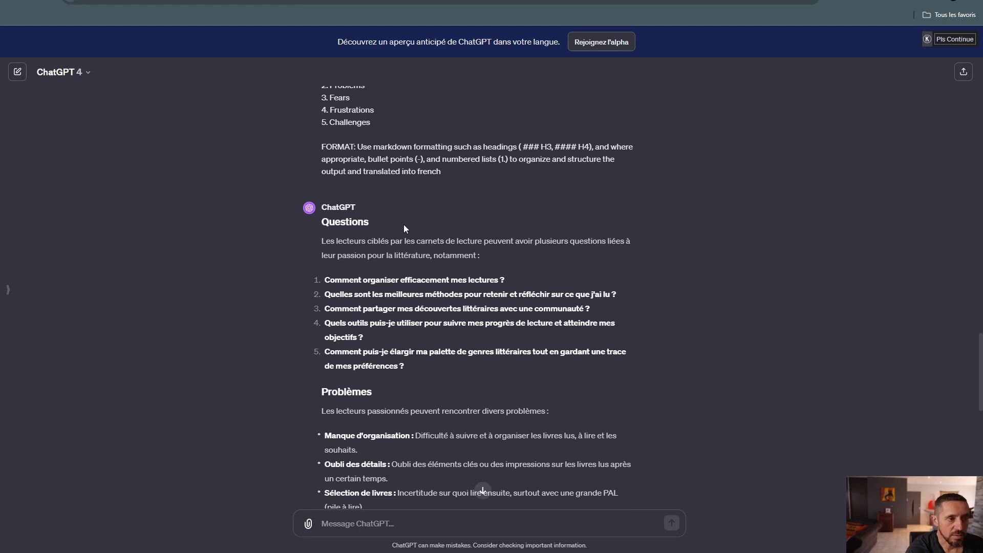
pyautogui.scroll(-6, 404, 225)
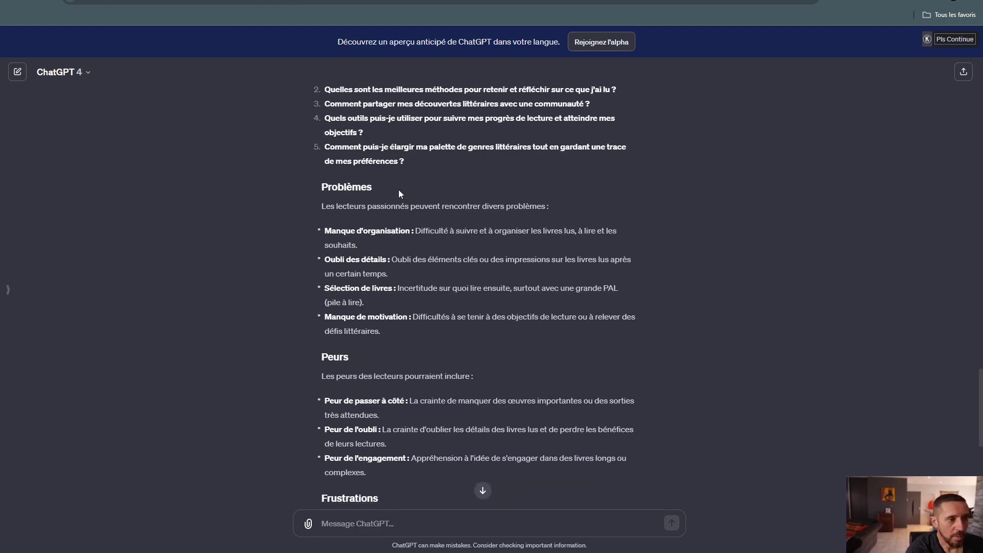
pyautogui.scroll(-2, 321, 277)
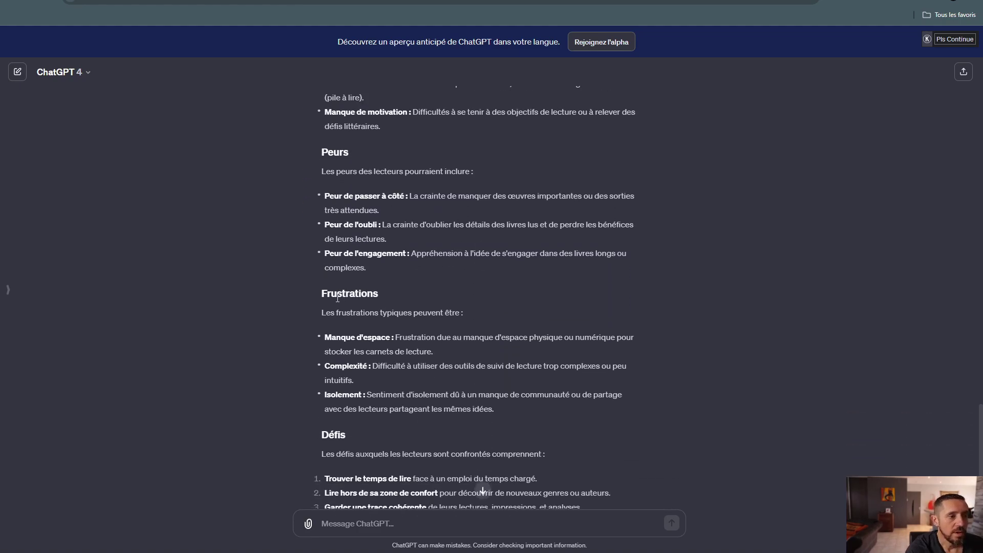
pyautogui.scroll(-3, 377, 296)
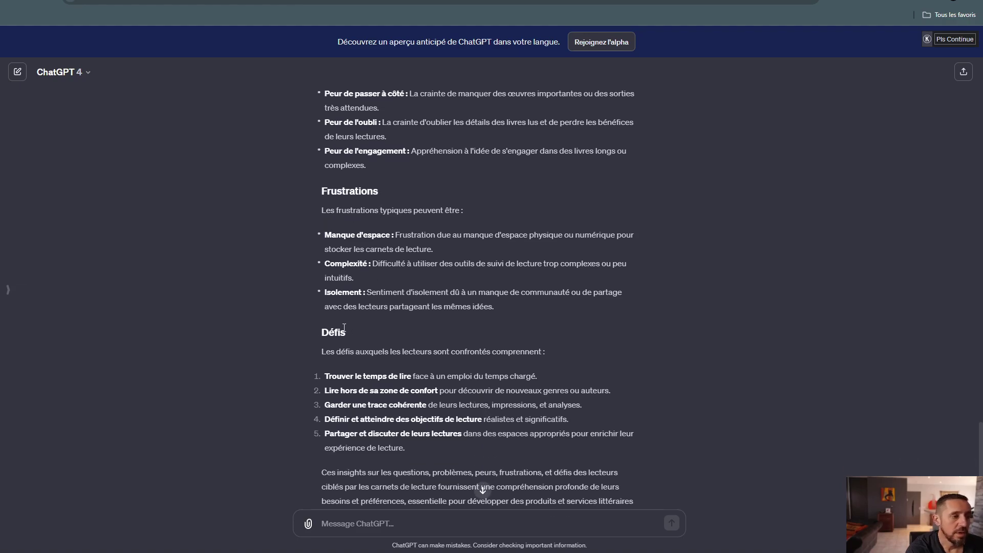
pyautogui.scroll(20, 449, 402)
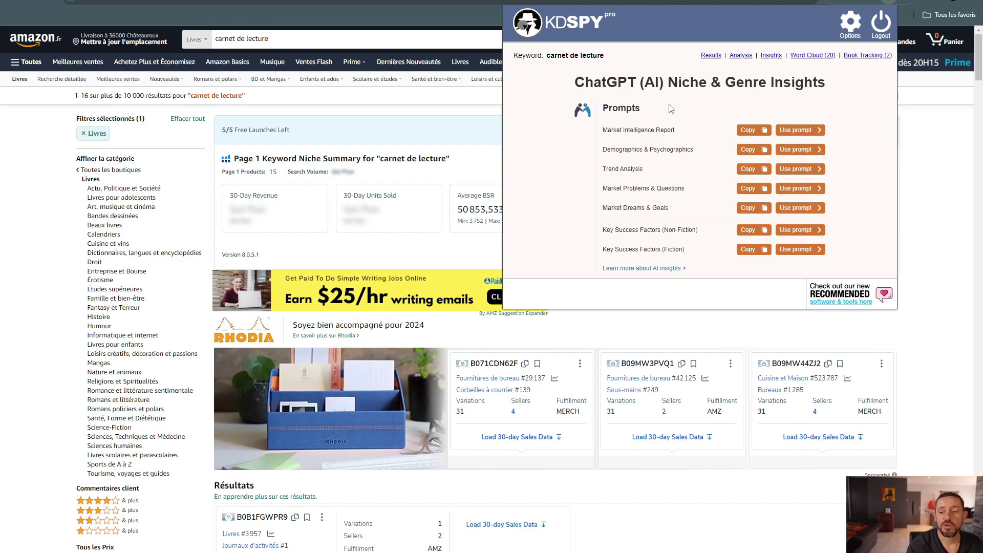
# - Rerun KDSPY on the Amazon.fr "carnet de lecture" results, open the keyword analysis and check the explanation of the popularity rating
pyautogui.click(375, 117)
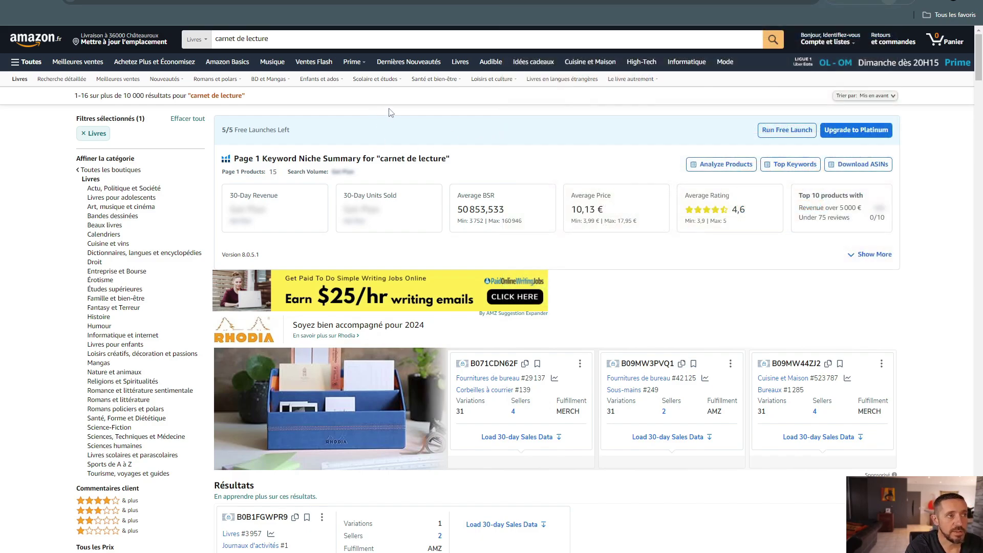
pyautogui.click(892, 3)
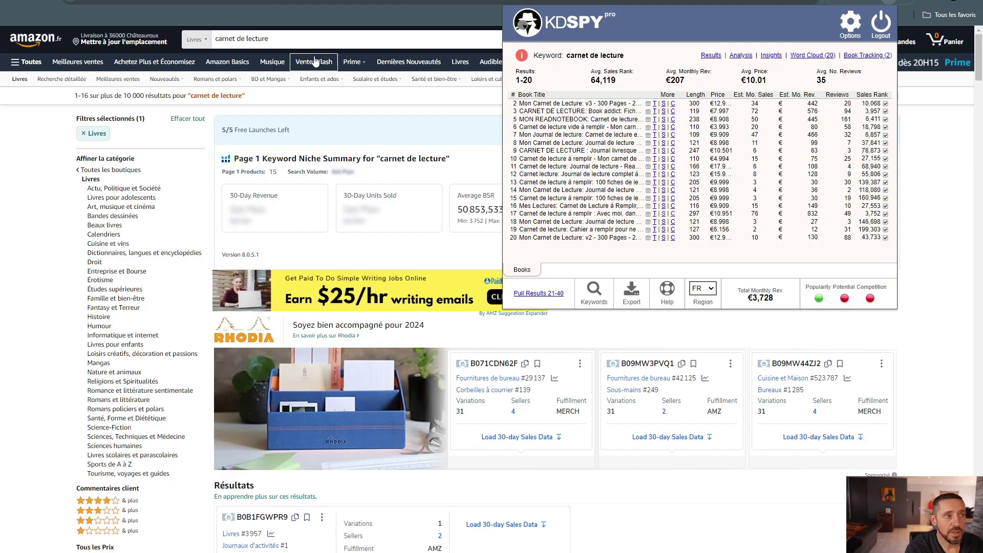
pyautogui.moveTo(850, 302)
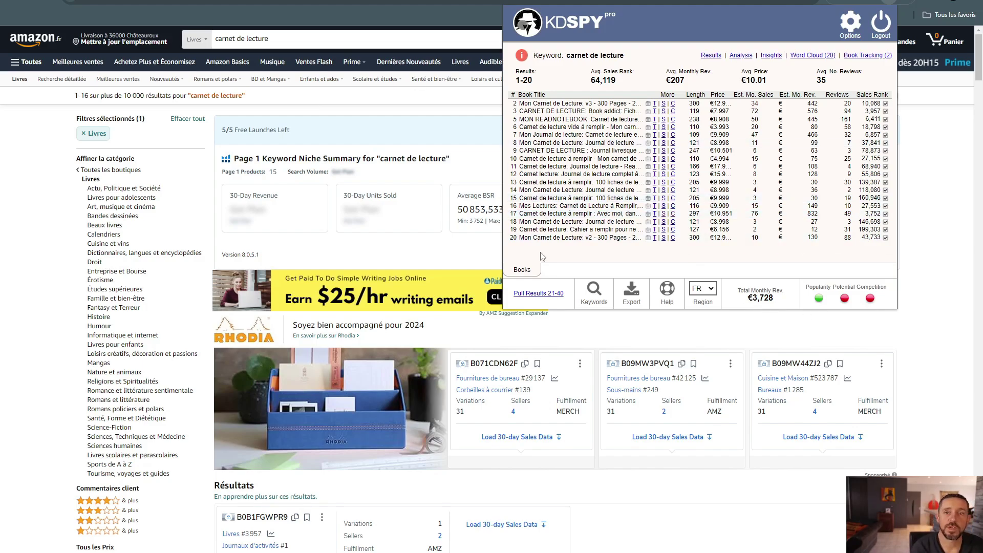
pyautogui.click(742, 56)
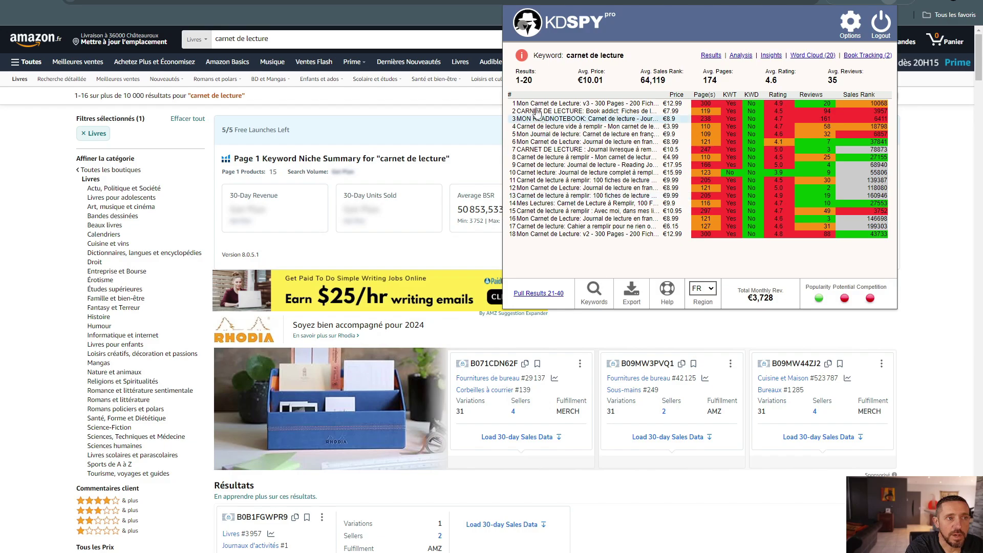
pyautogui.moveTo(524, 57)
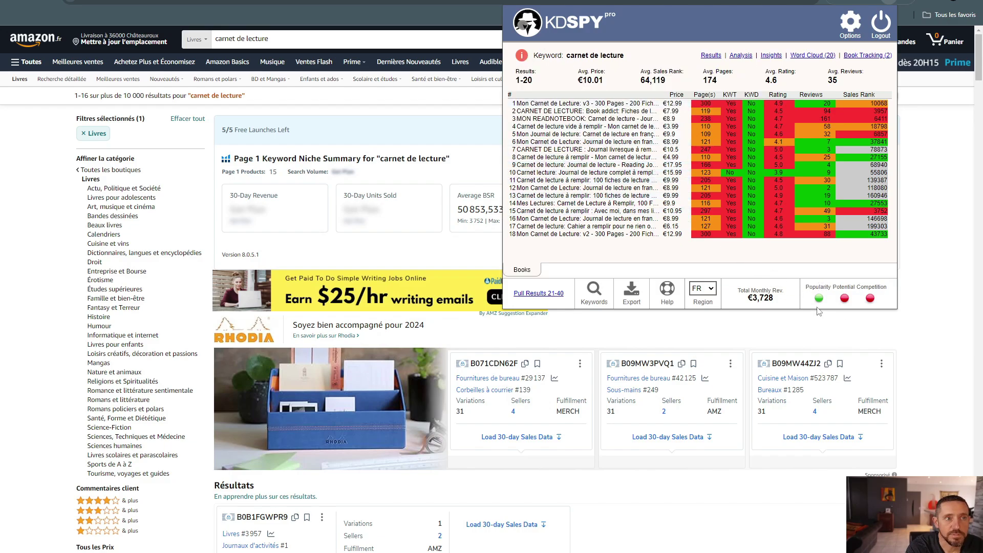
pyautogui.moveTo(813, 302)
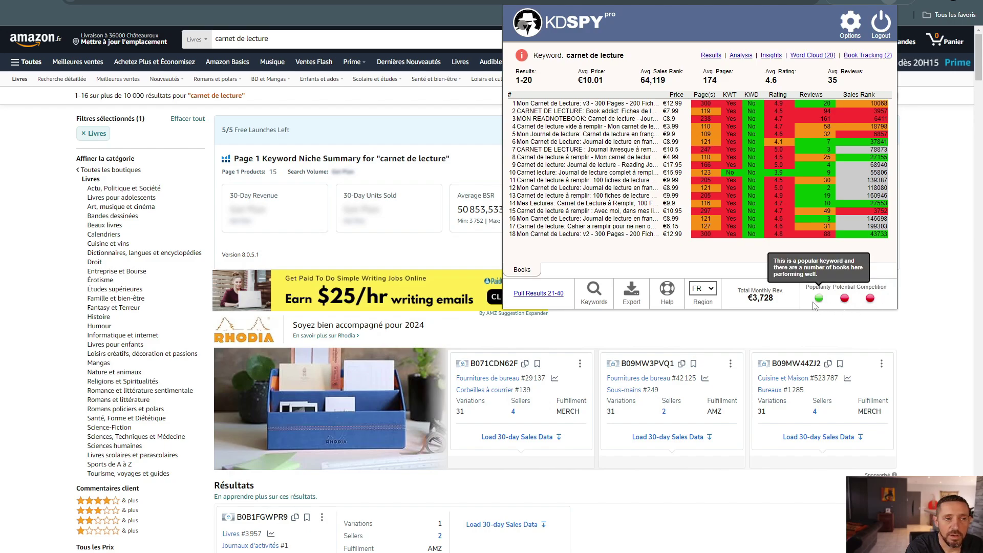